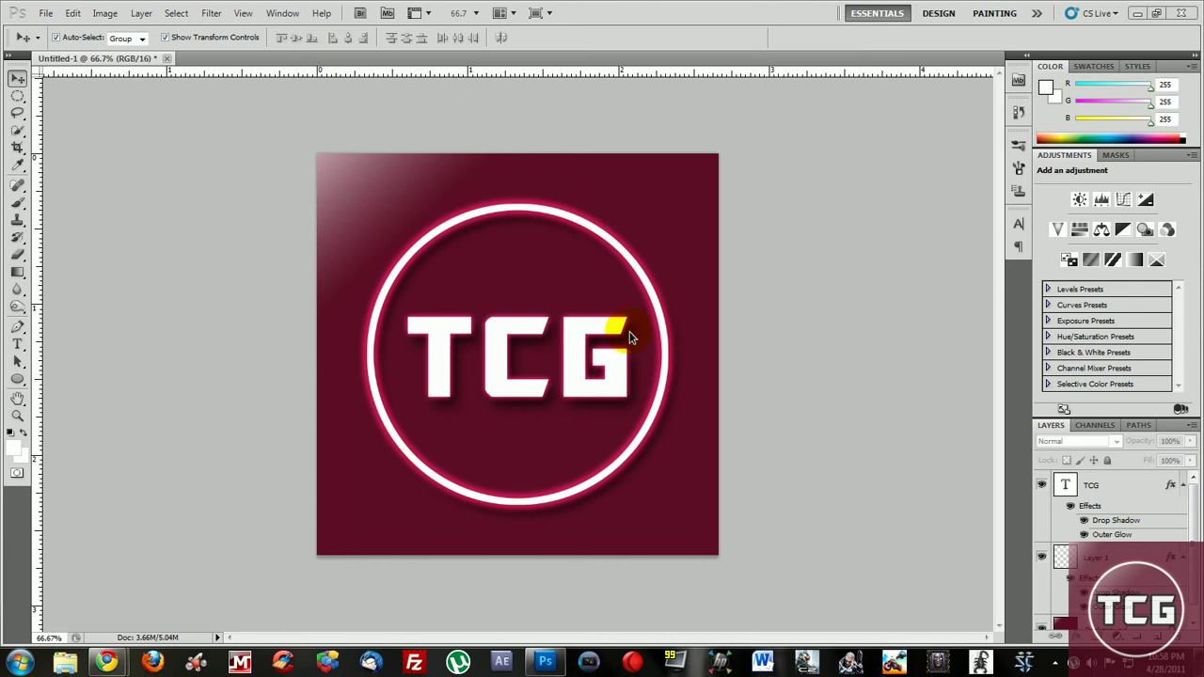
Create Untitled-2 as a white 800 × 800 px document at 300 pixels/inch.
click(45, 13)
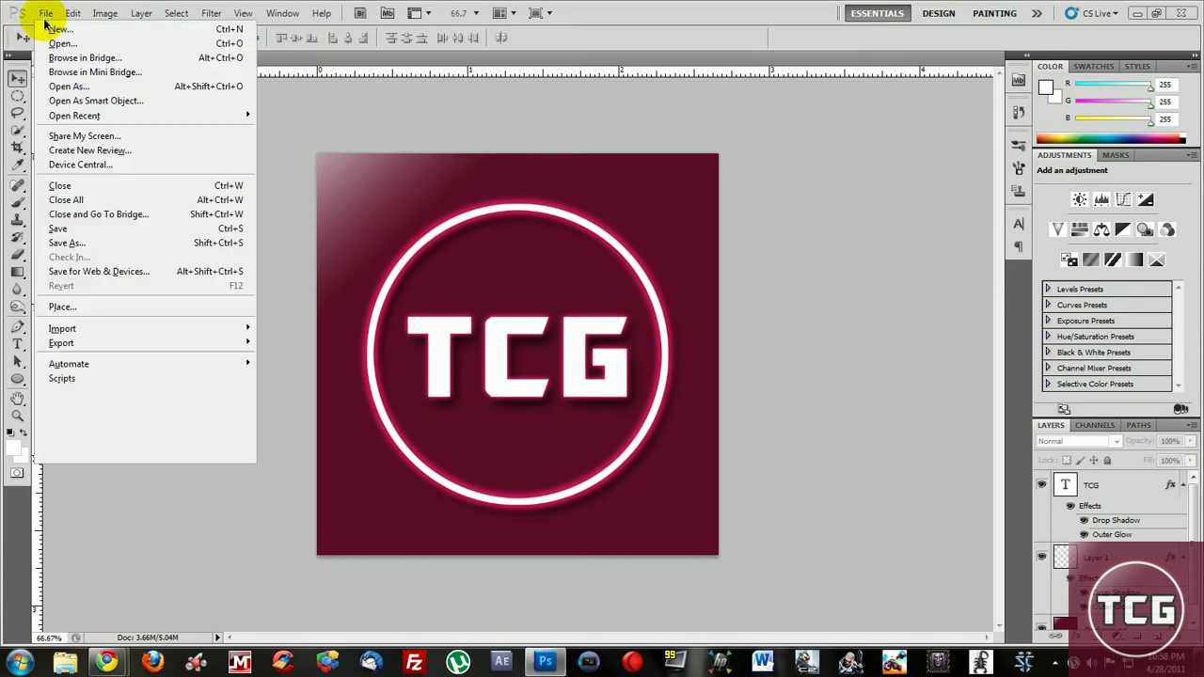
click(43, 28)
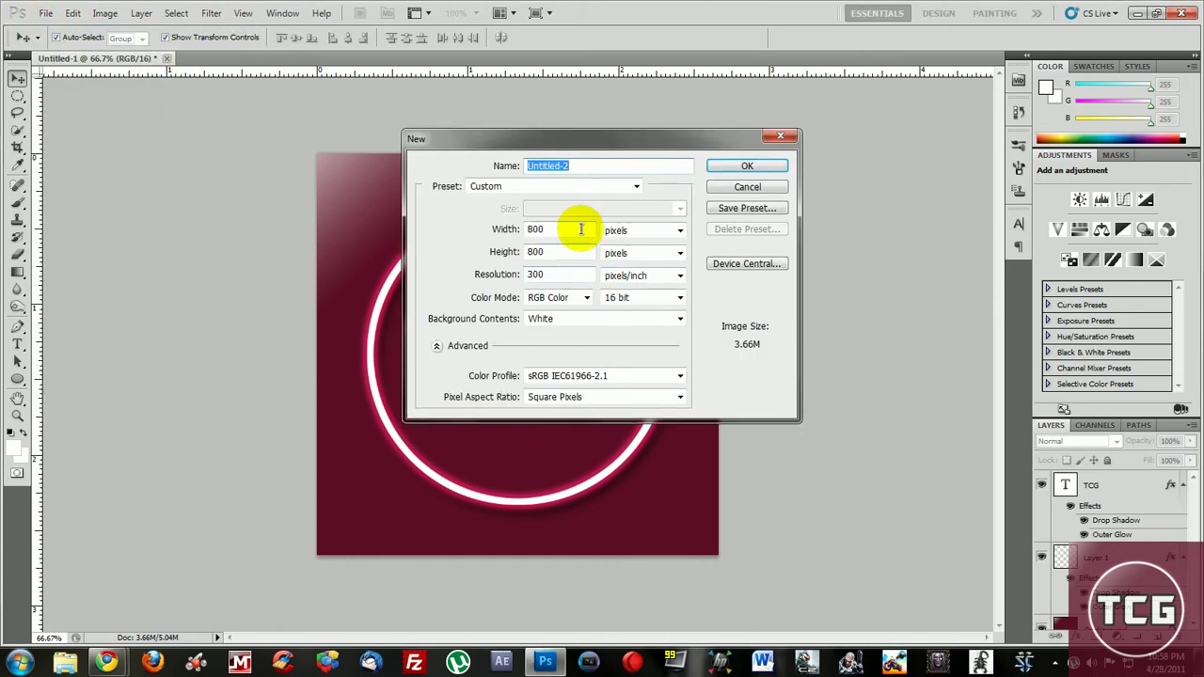
double_click(577, 230)
click(552, 230)
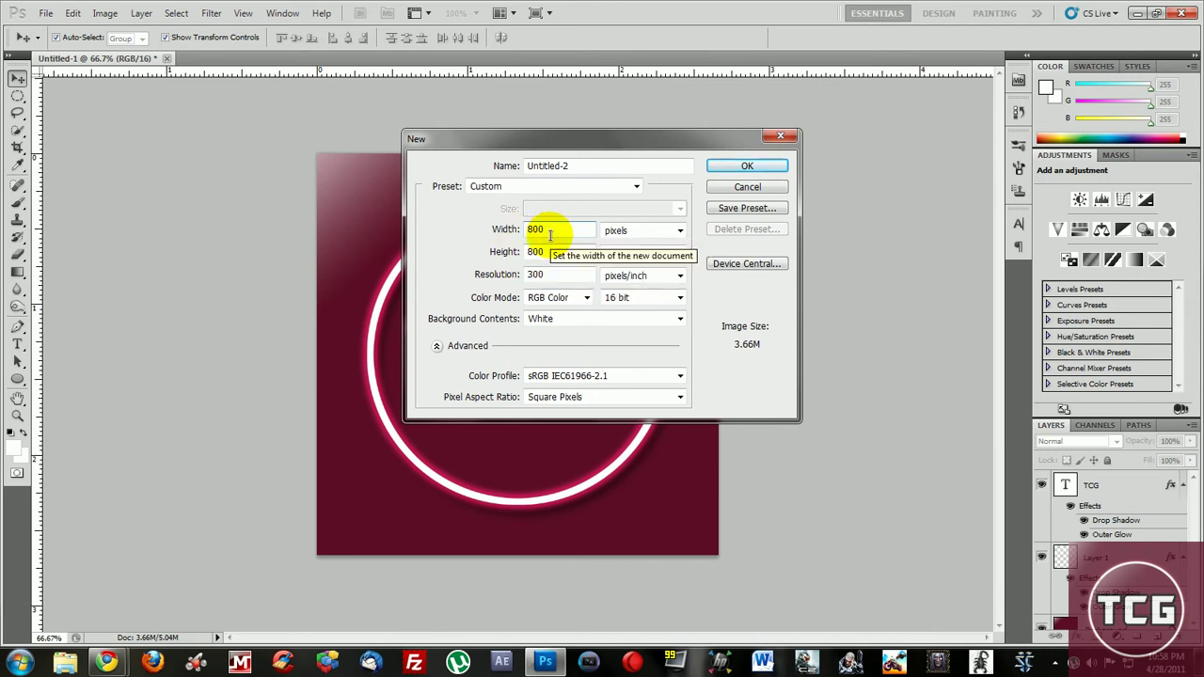
click(556, 253)
double_click(556, 252)
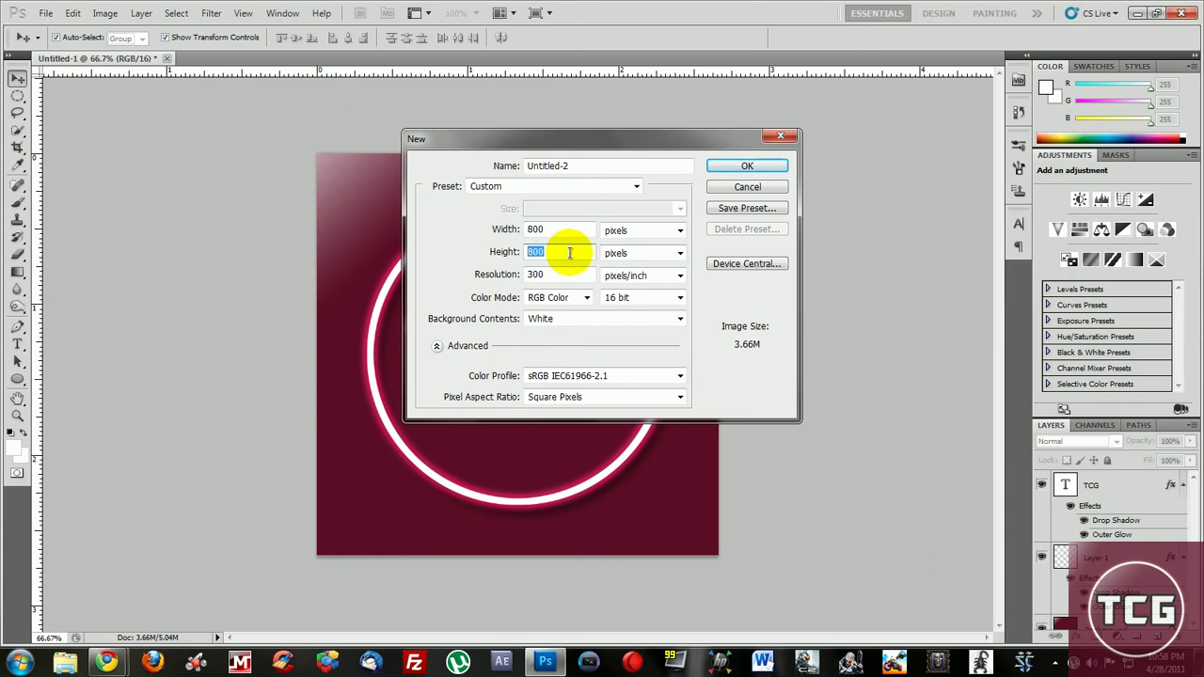
key(shift+Tab)
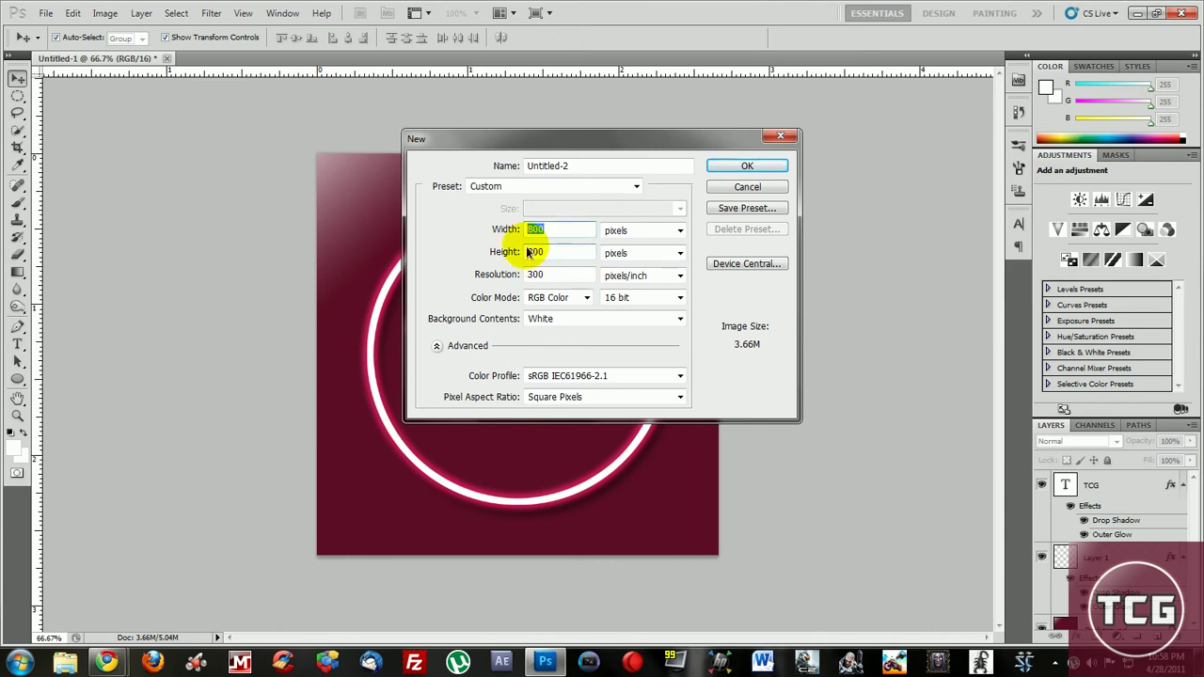
click(759, 170)
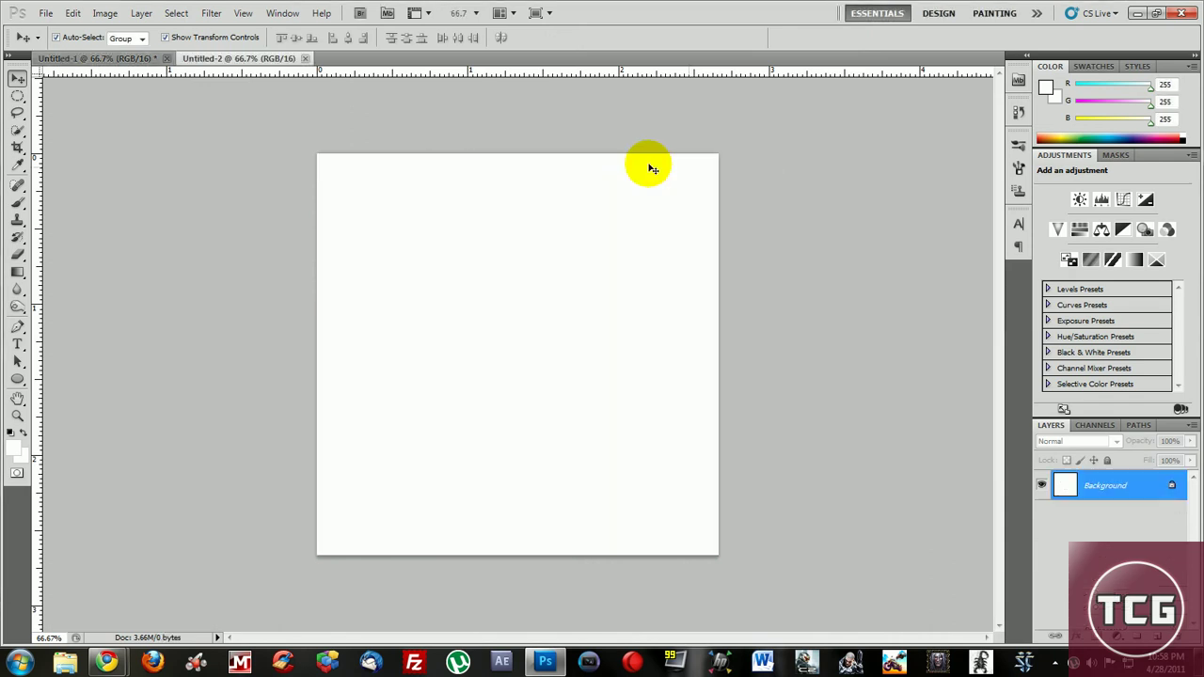
Drag a maroon gradient fading to white at the top-left corner, comparing with undo/redo.
click(17, 272)
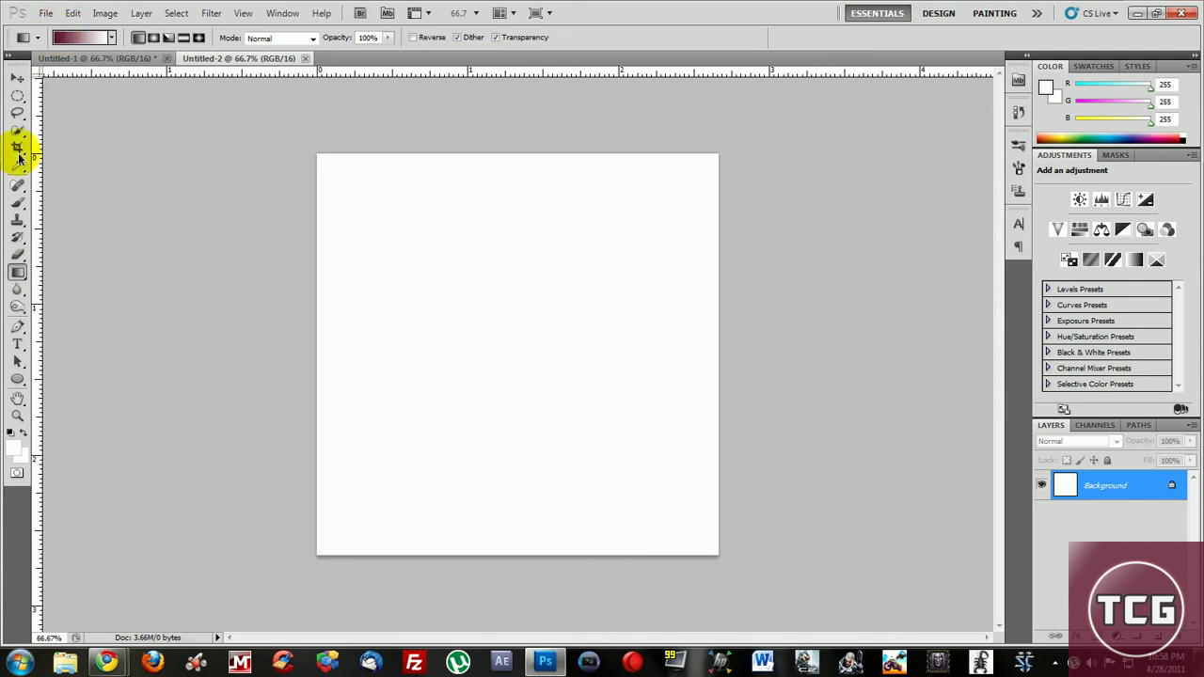
click(16, 273)
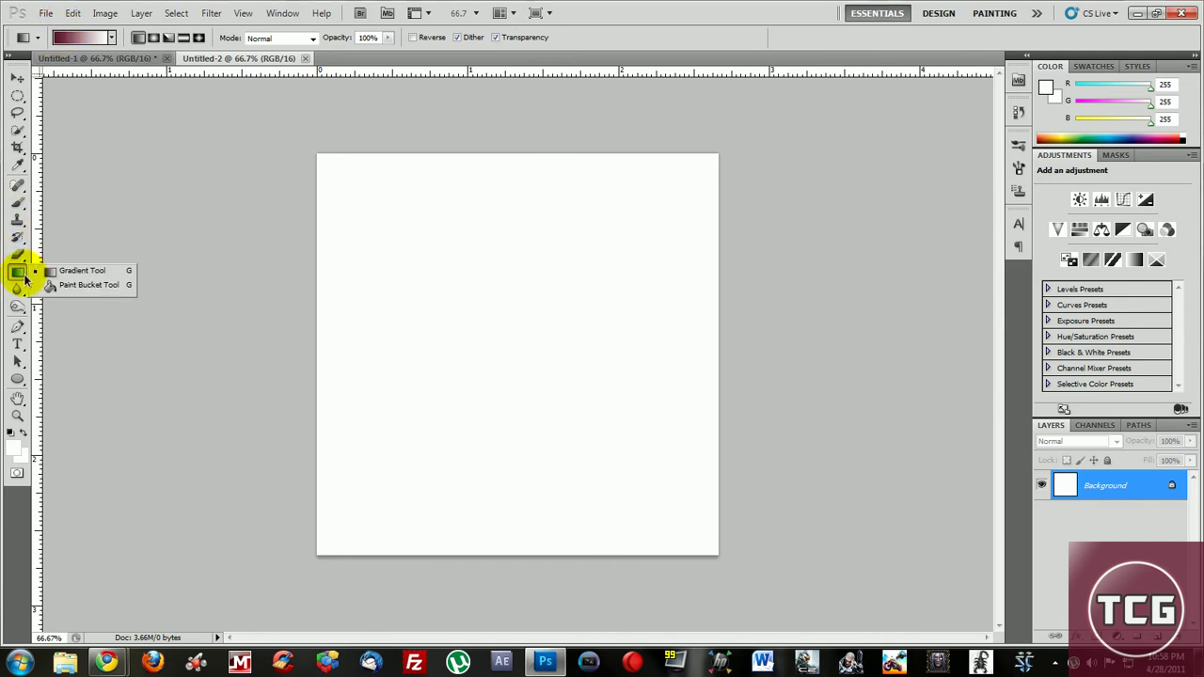
click(82, 270)
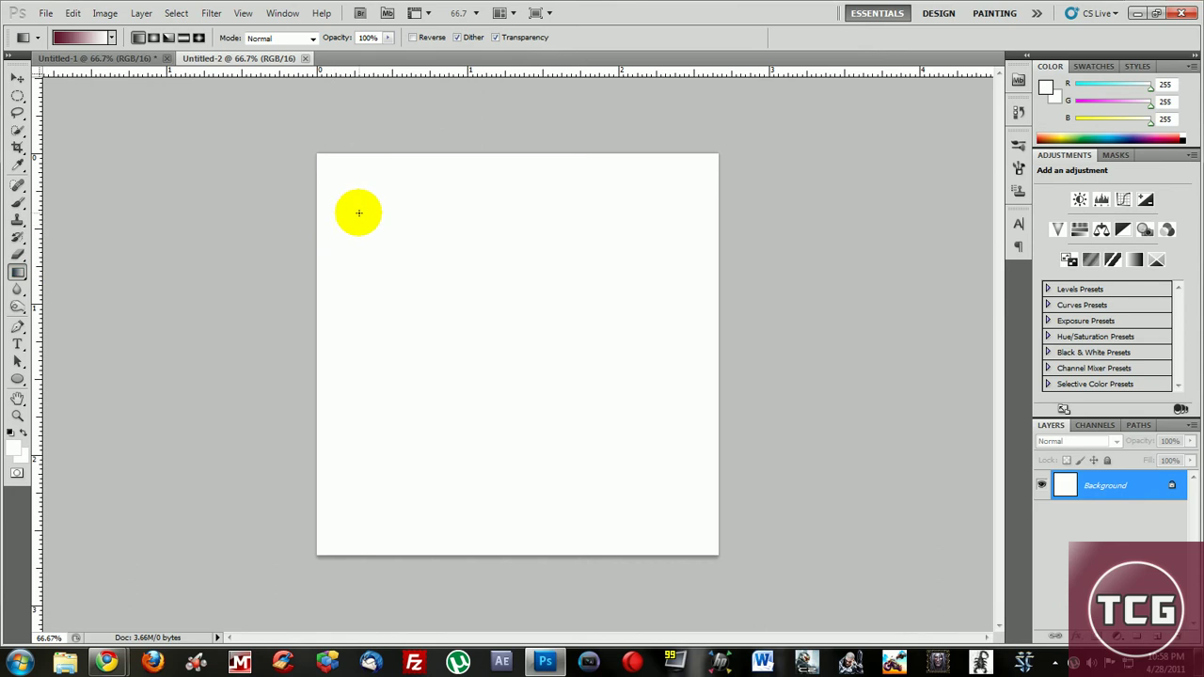
drag(355, 207, 273, 104)
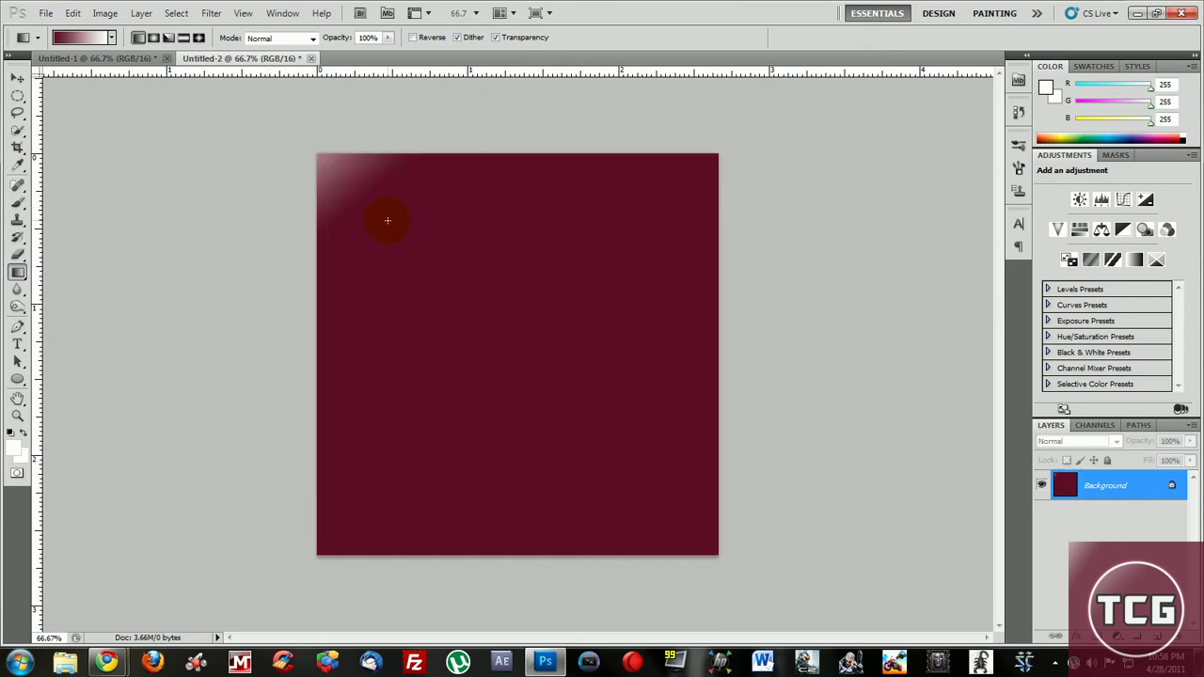
key(ctrl+z)
key(ctrl+z)
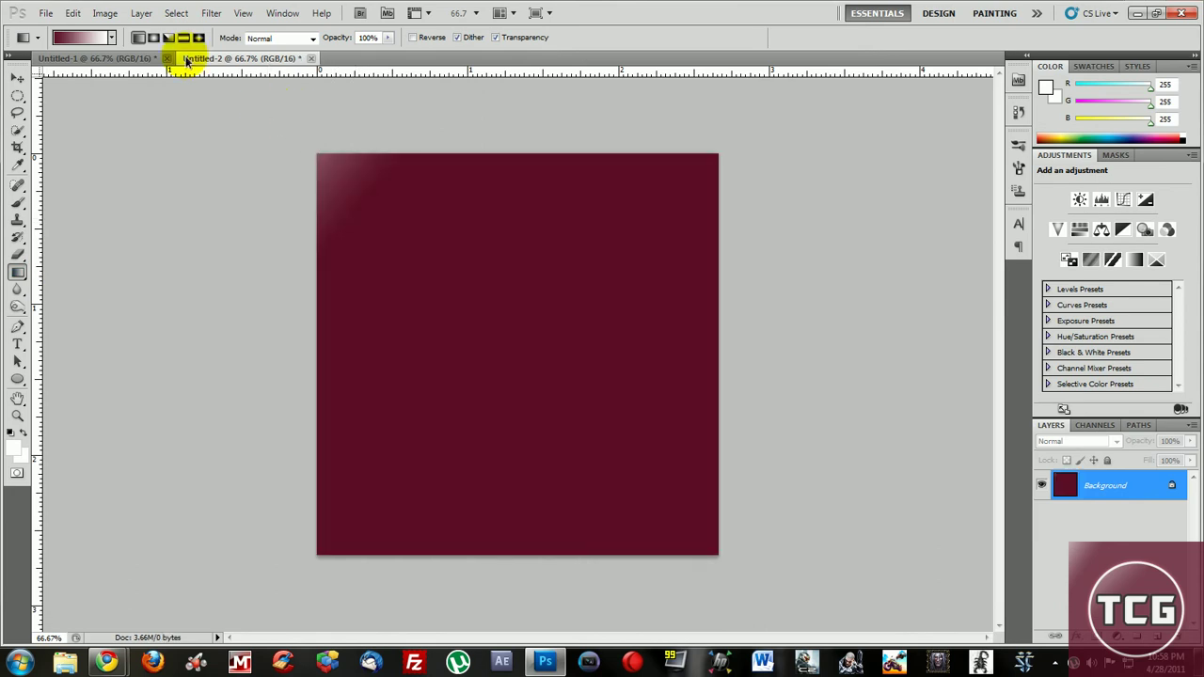
key(ctrl+z)
key(ctrl+z)
key(ctrl+z)
key(ctrl+z)
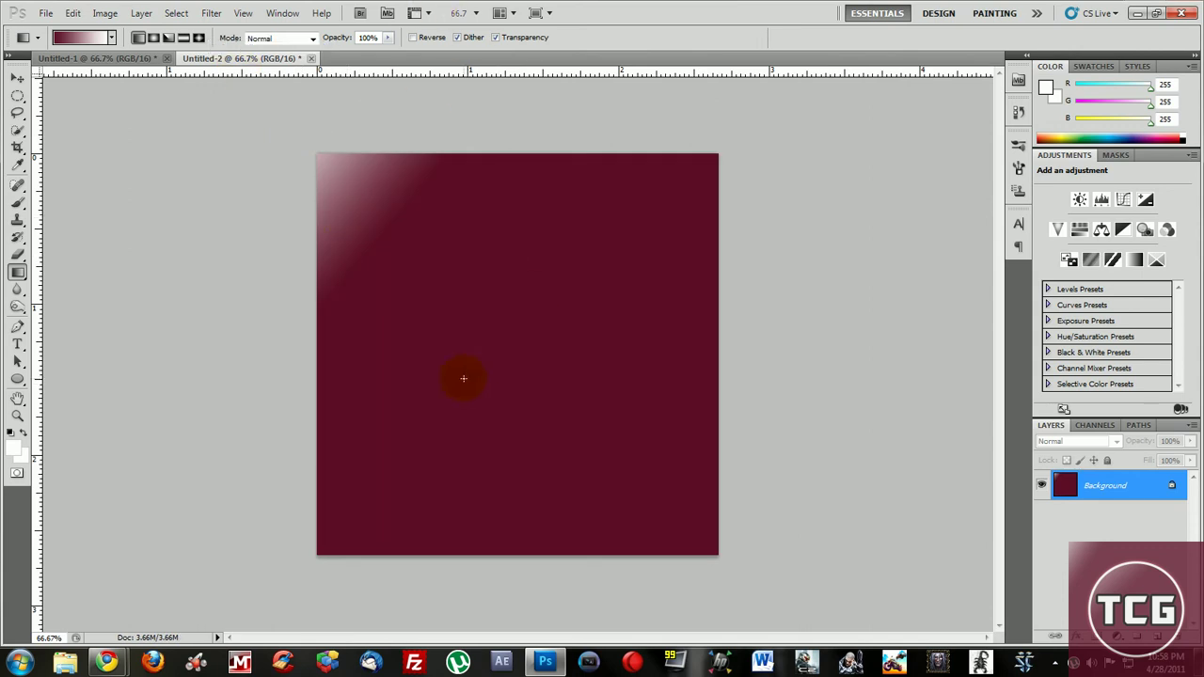
Select the Elliptical Marquee tool and add a new empty Layer 1.
click(18, 95)
click(23, 98)
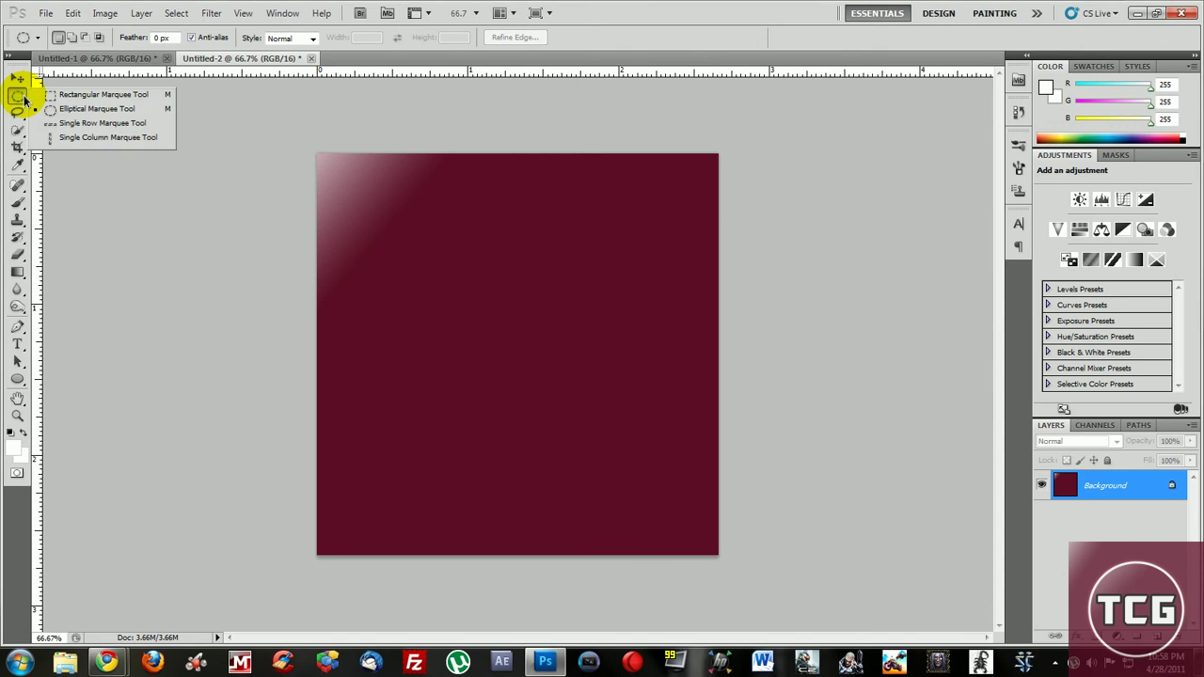
click(42, 102)
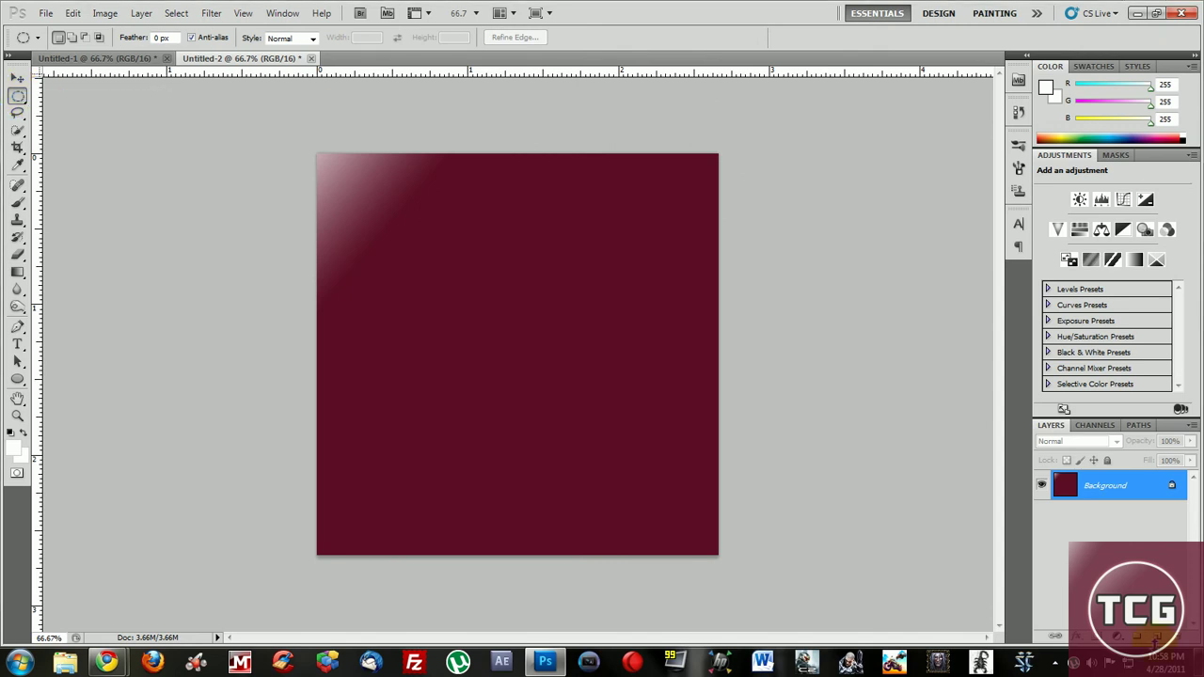
key(ctrl+shift+alt+n)
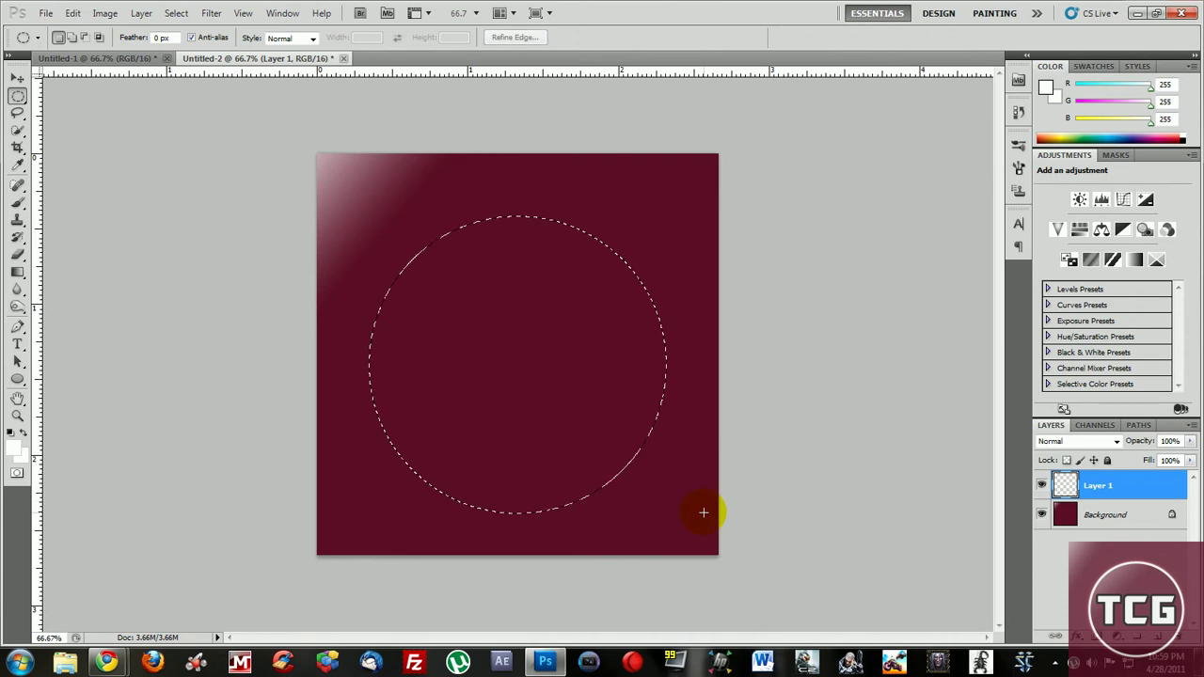
Nudge the large circular selection so it sits at the canvas centre.
click(17, 77)
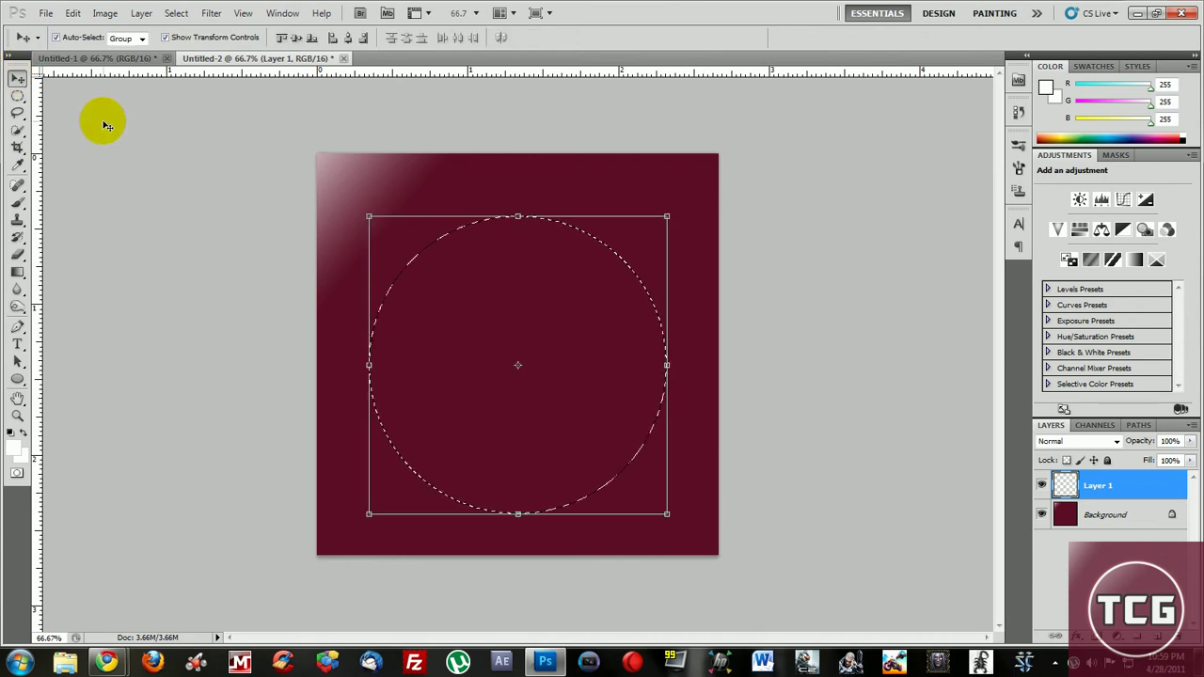
click(17, 95)
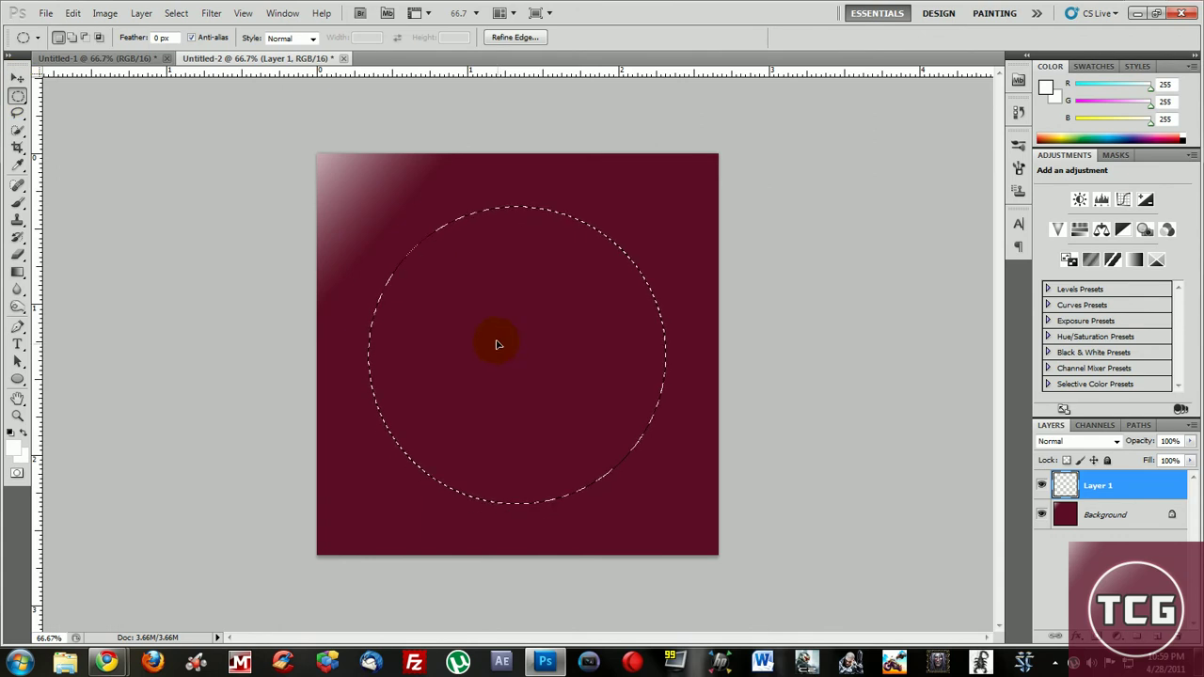
key(shift+Up)
key(shift+Up)
key(Up)
key(Up)
key(Up)
key(Left)
key(Left)
key(Left)
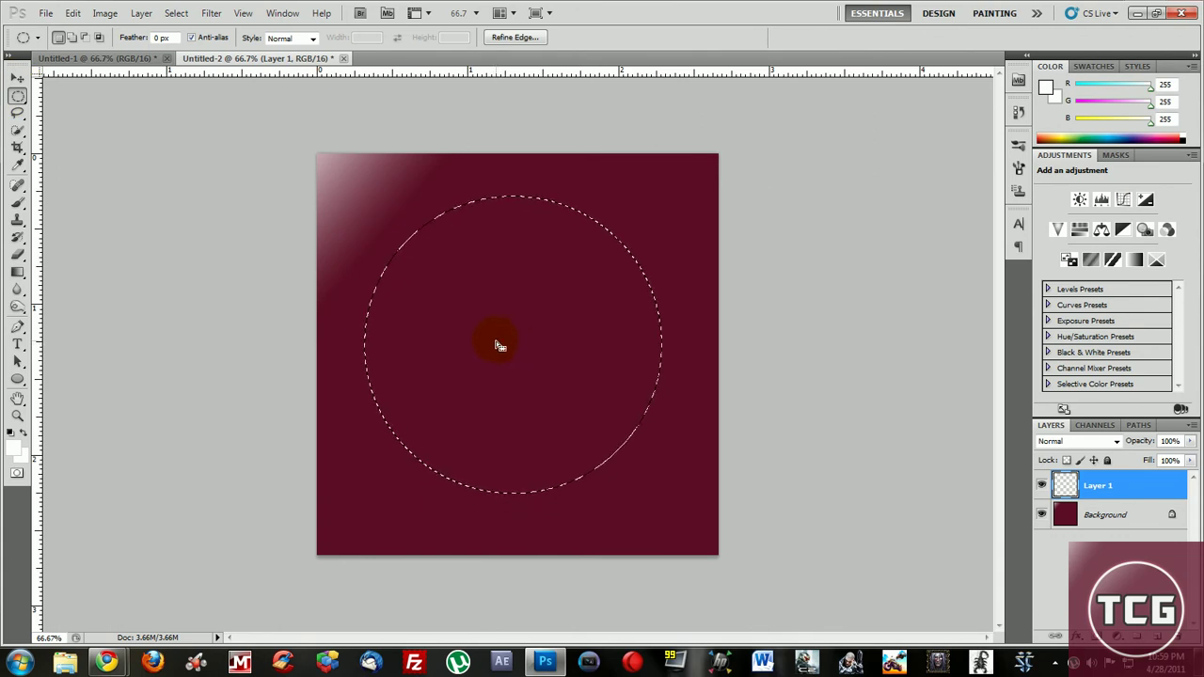
drag(500, 344, 495, 346)
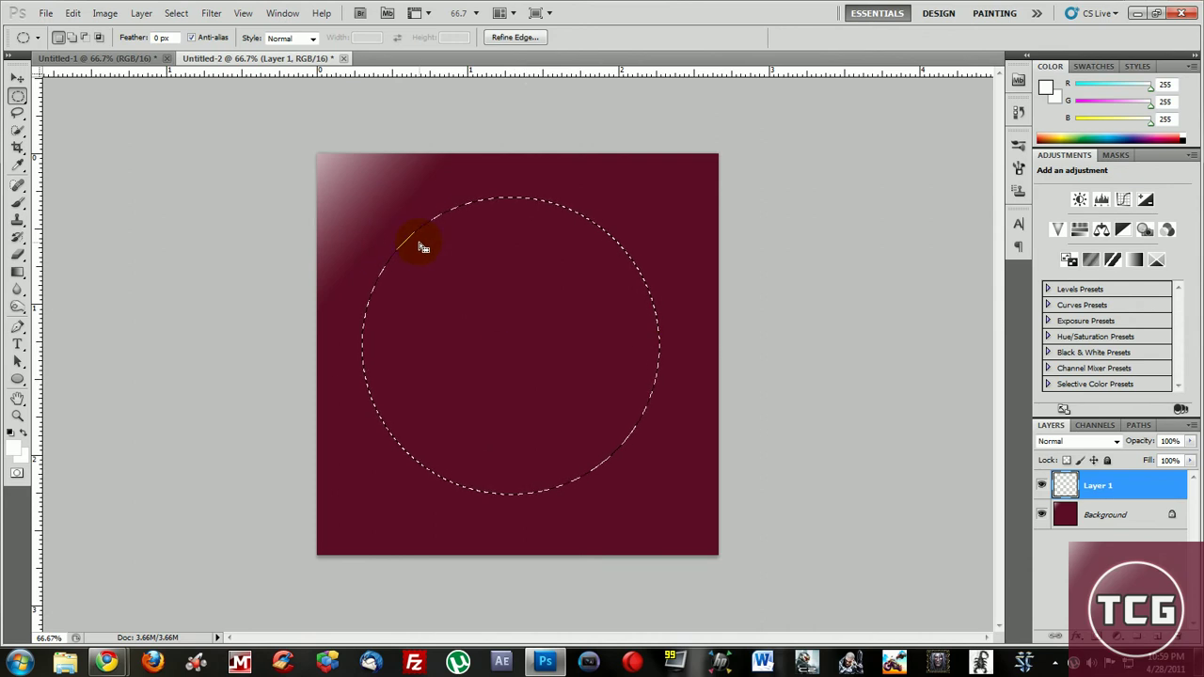
Apply a 13 px stroke to the circular selection.
right_click(604, 312)
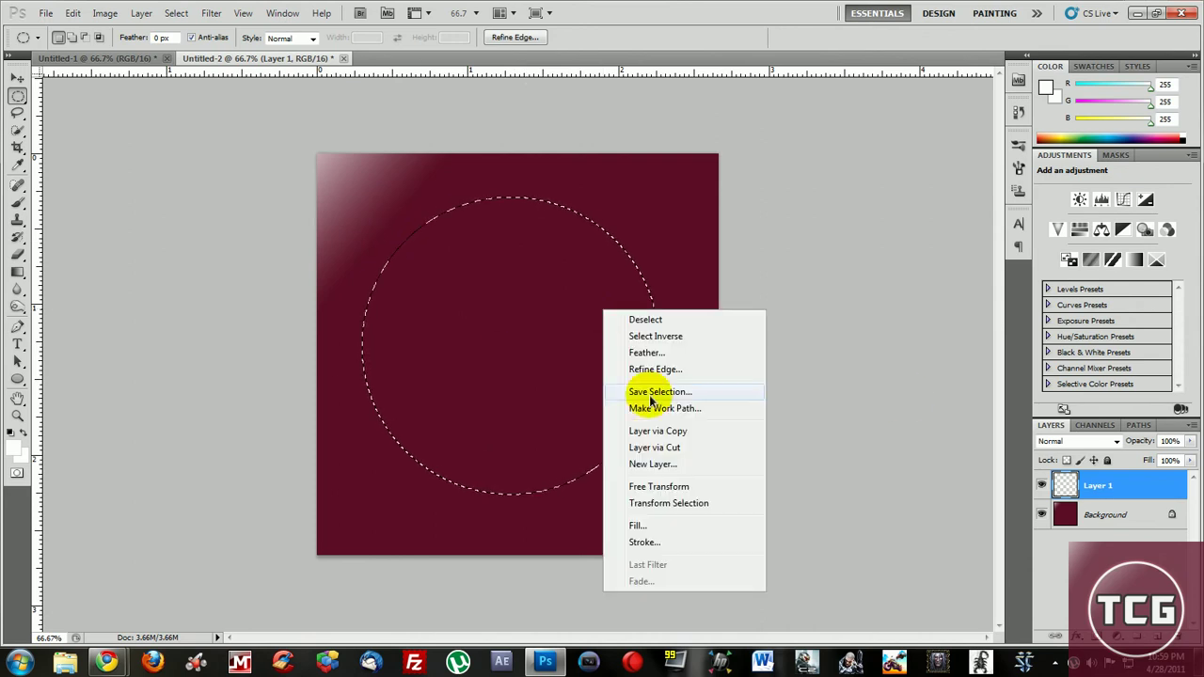
click(643, 542)
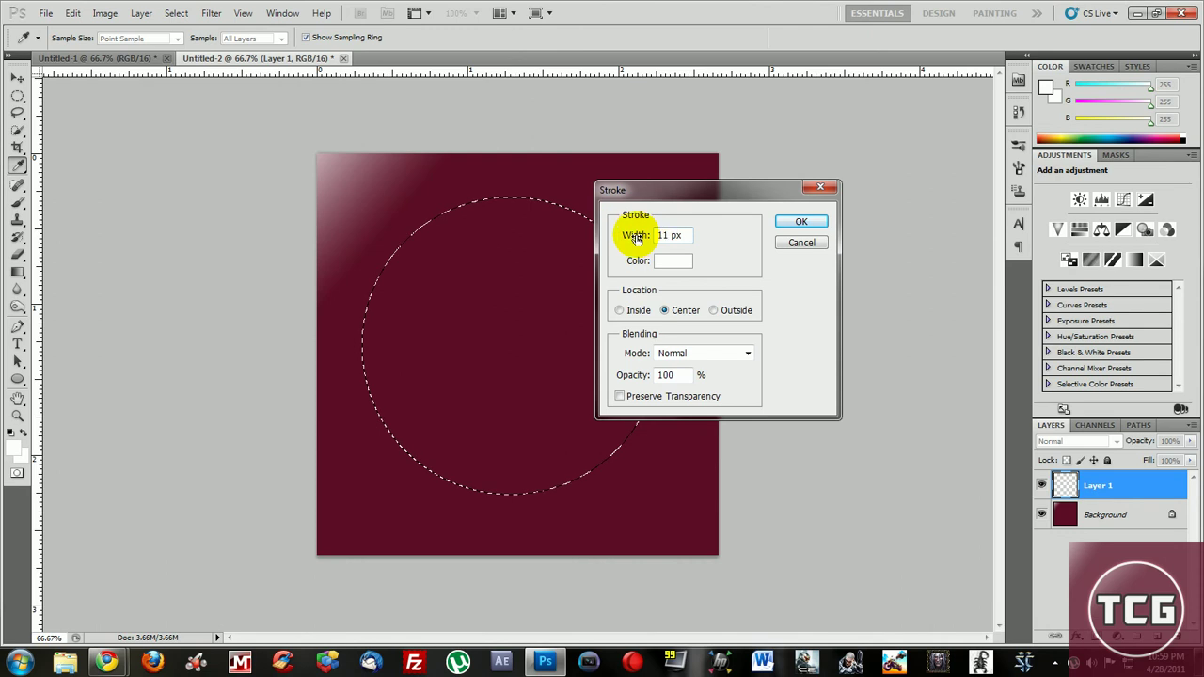
click(639, 237)
click(801, 222)
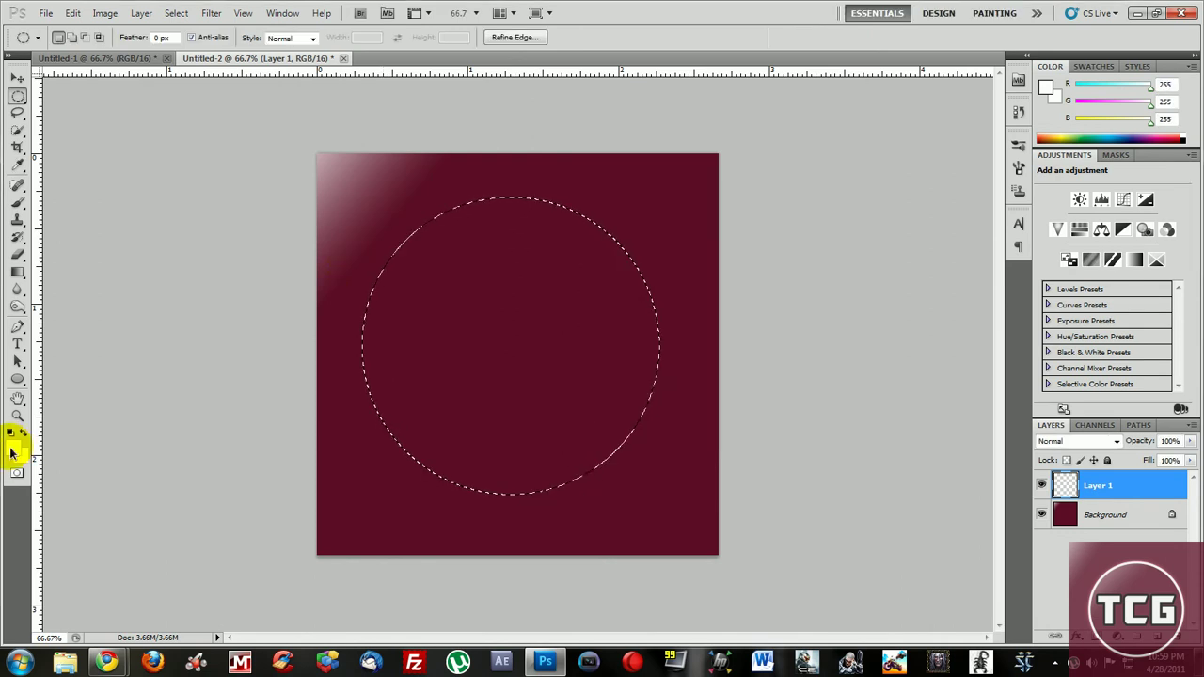
Set the foreground to white and restroke the selection as a 13 px white ring.
click(12, 454)
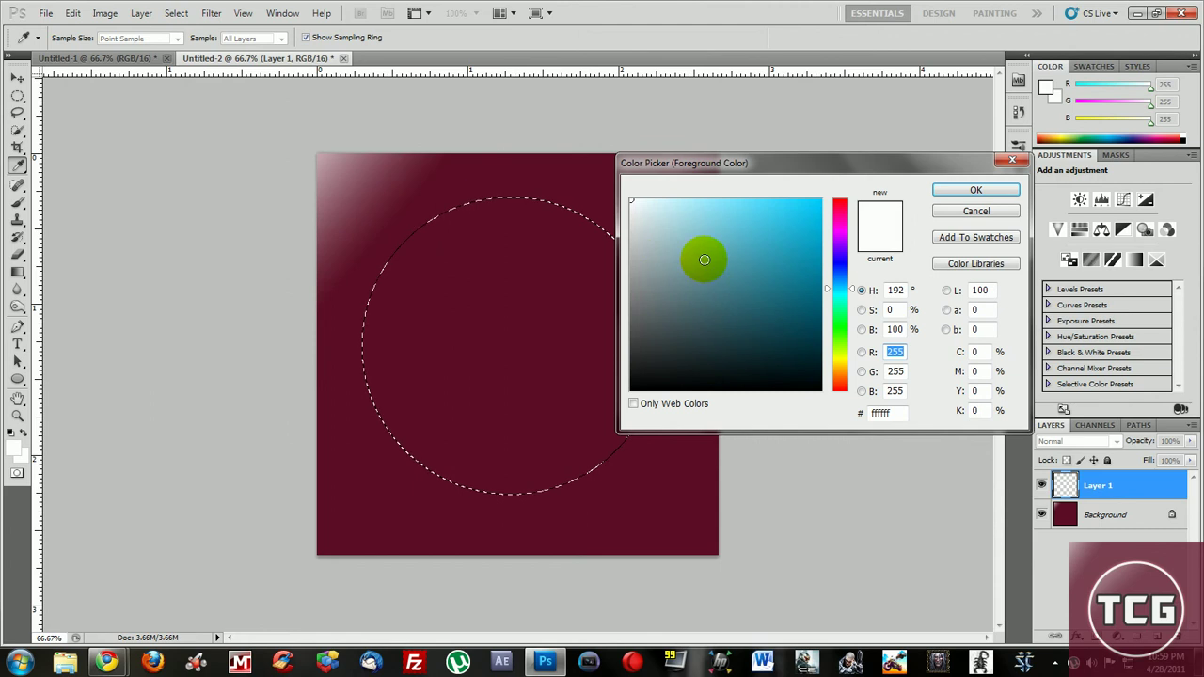
click(979, 195)
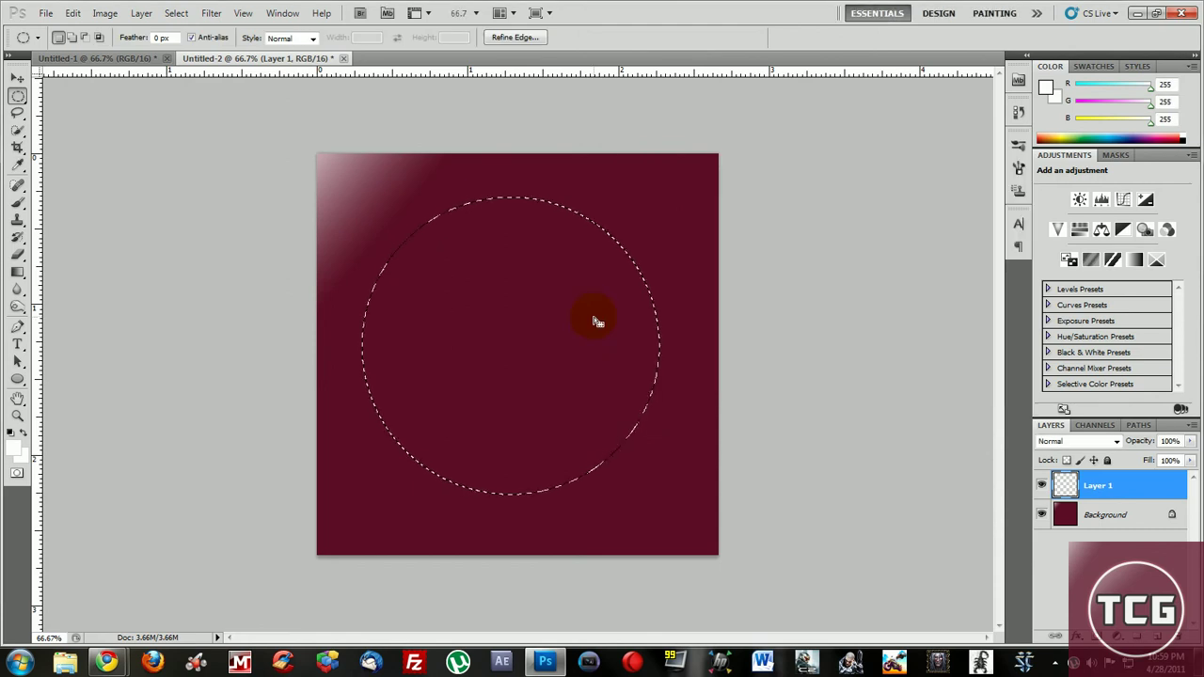
right_click(594, 318)
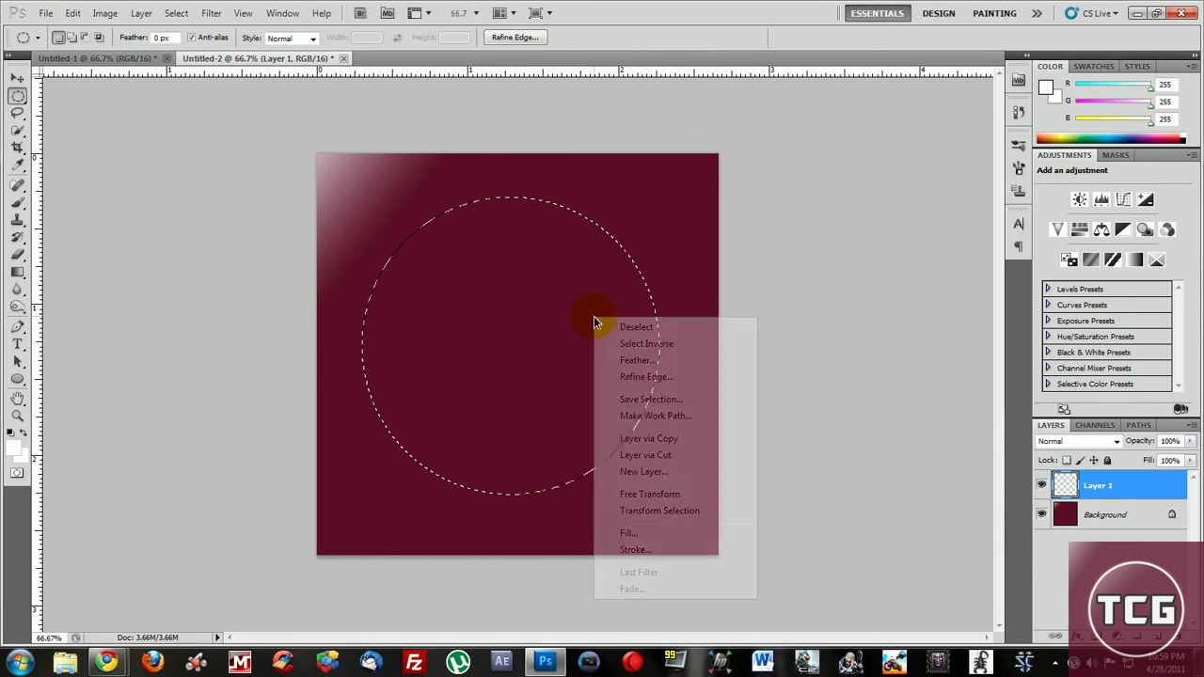
click(608, 556)
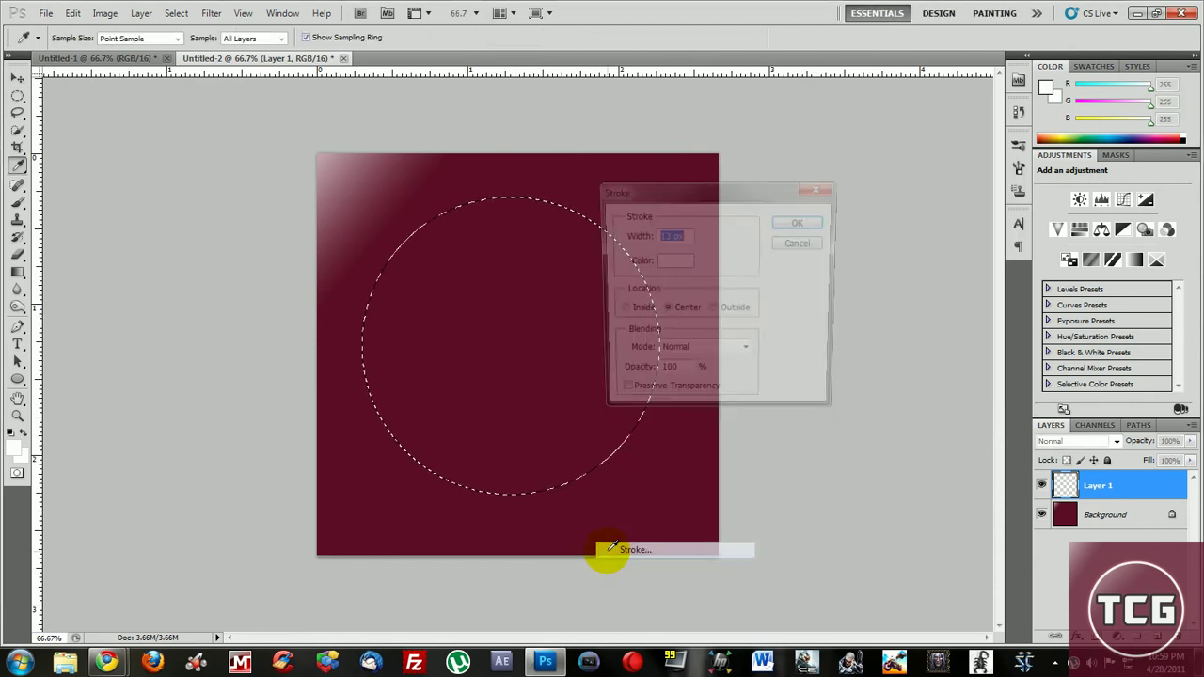
click(802, 224)
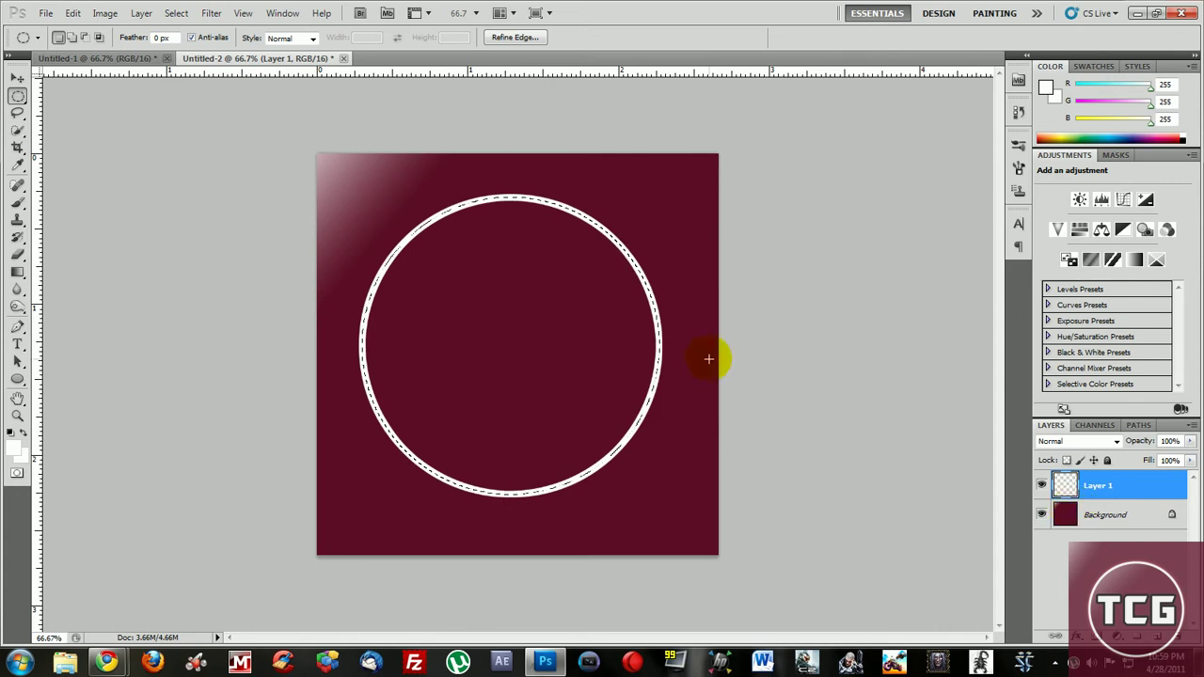
Deselect the circle and reselect Layer 1 in the Layers panel.
key(ctrl+d)
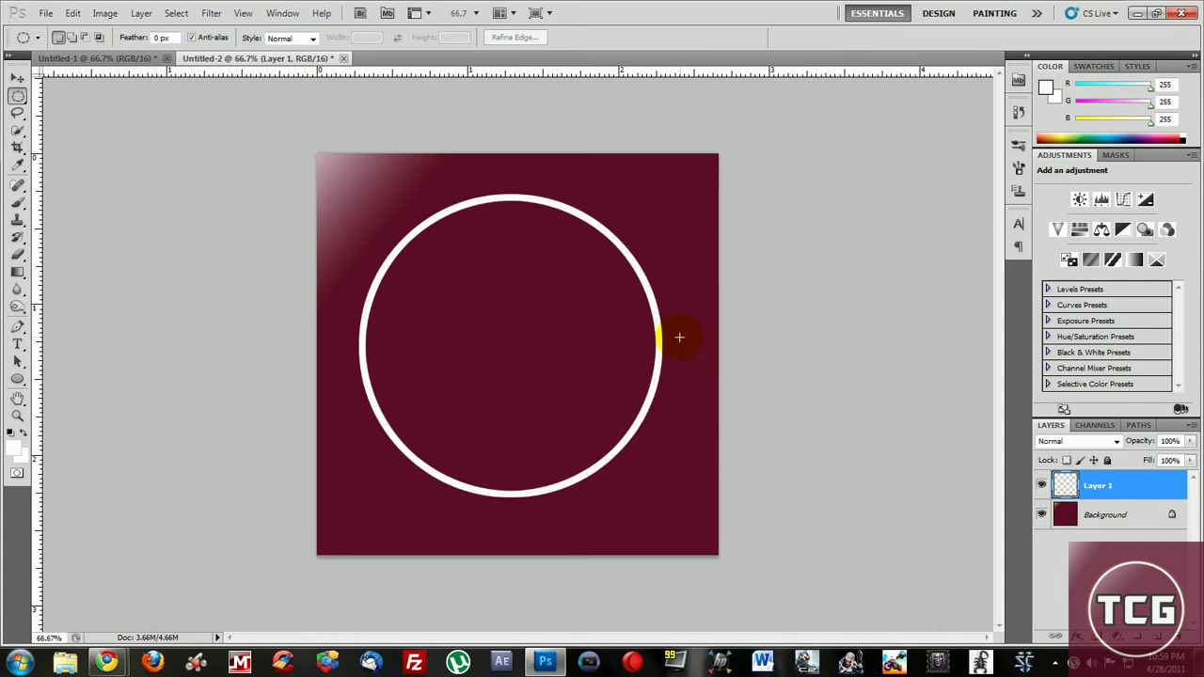
click(1093, 523)
click(1089, 488)
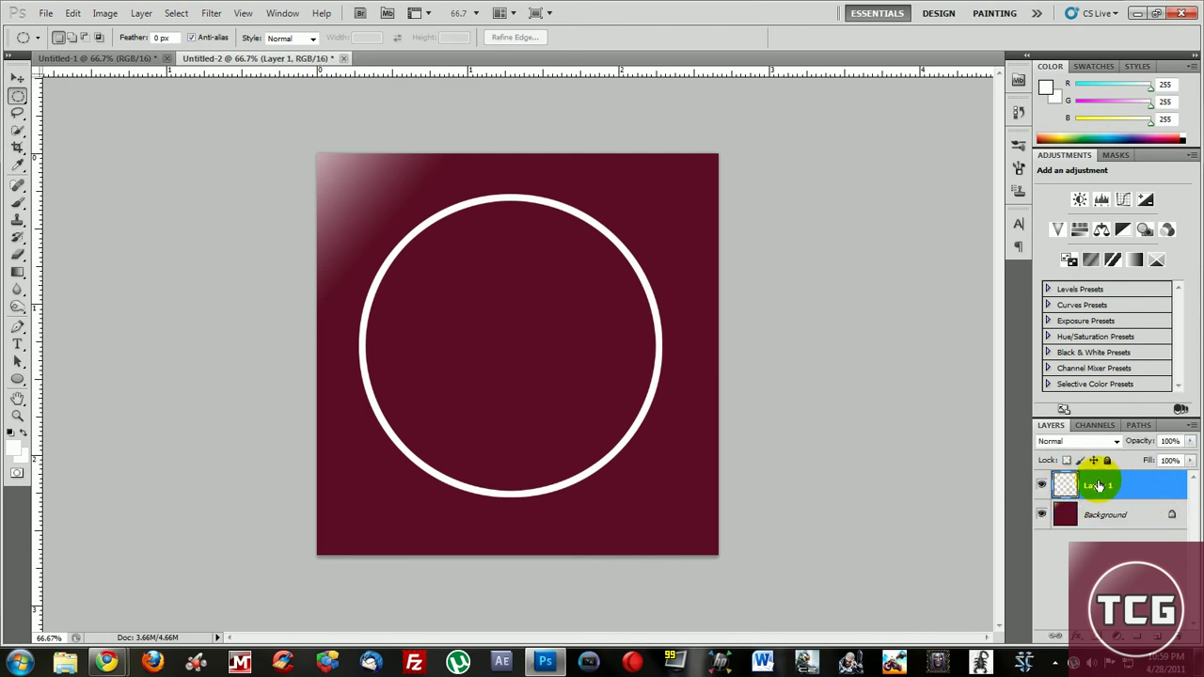
double_click(1099, 485)
click(1125, 229)
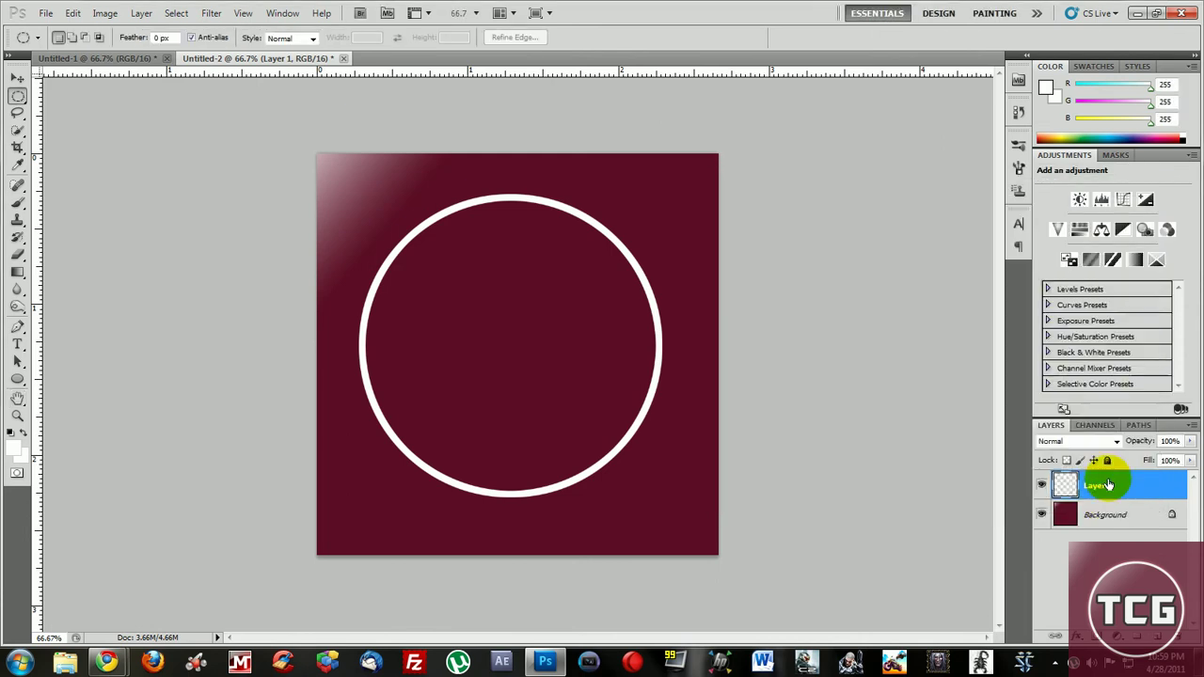
Rename Layer 1 to 'circle' and select it together with Background.
double_click(1110, 486)
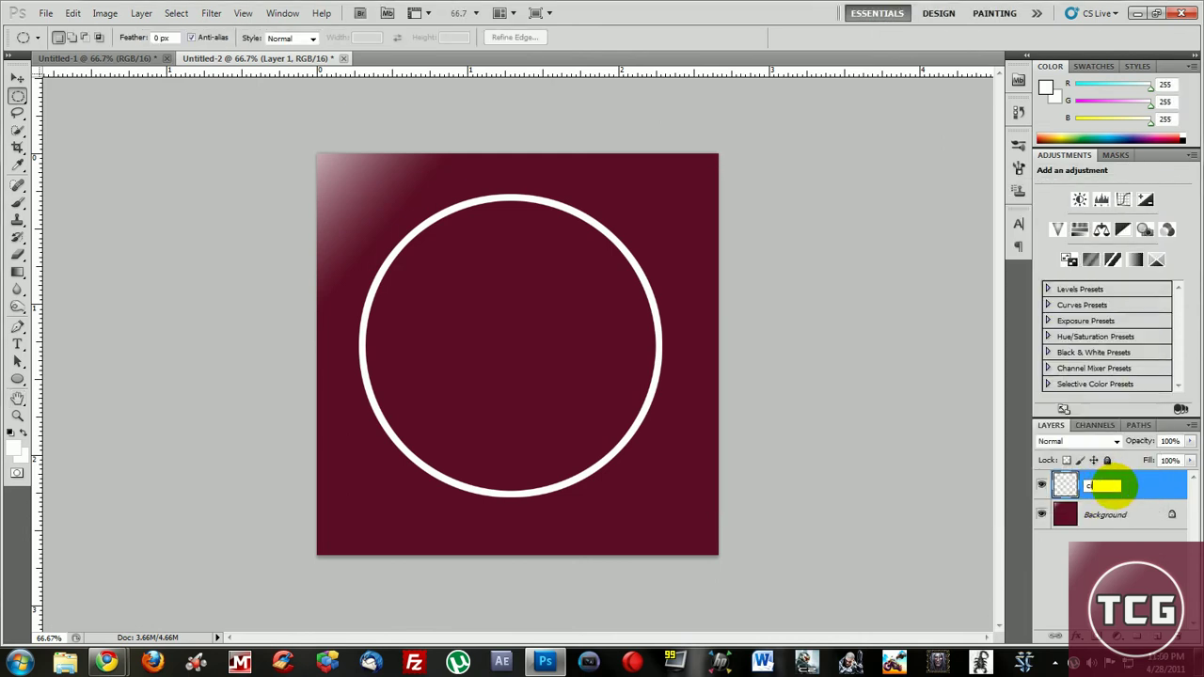
key(Return)
shift+click(1110, 515)
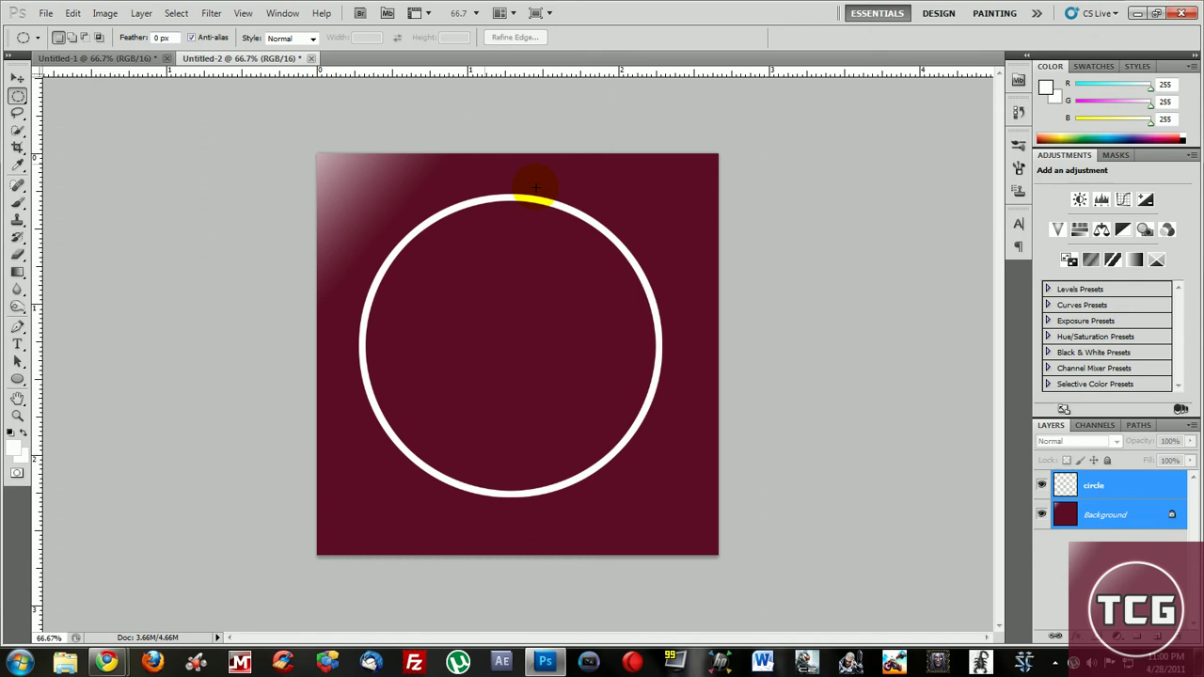
Align the circle layer to the Background's vertical and horizontal centres, then select only circle.
click(17, 78)
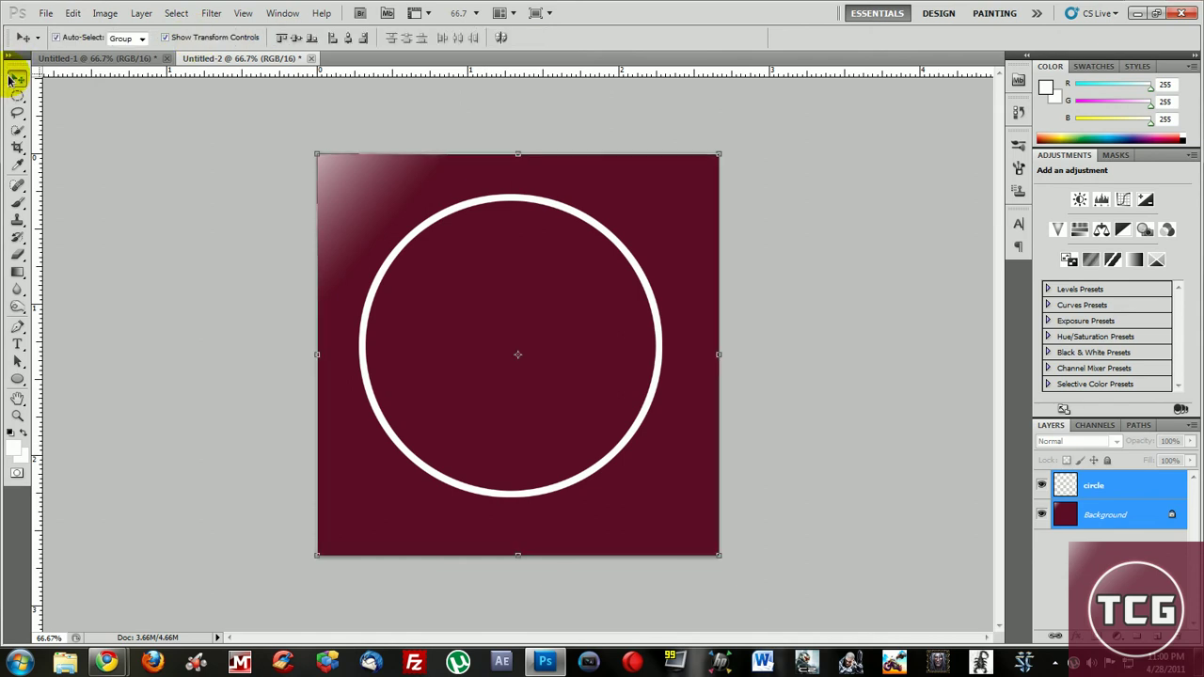
click(347, 38)
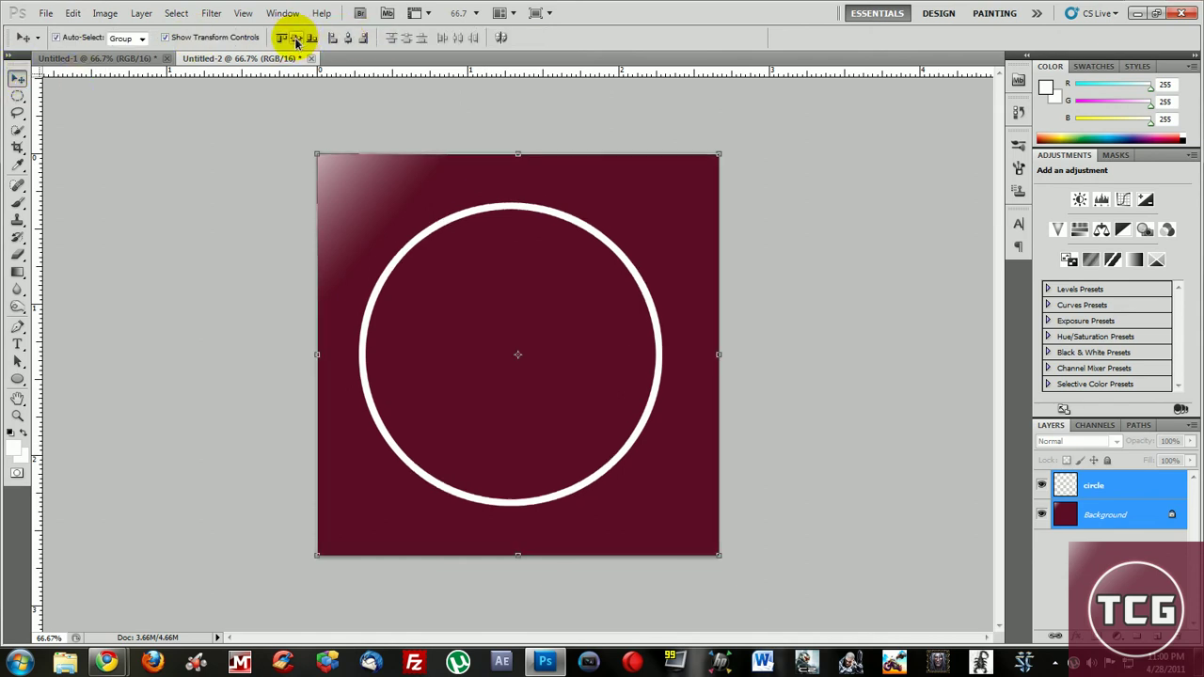
click(347, 38)
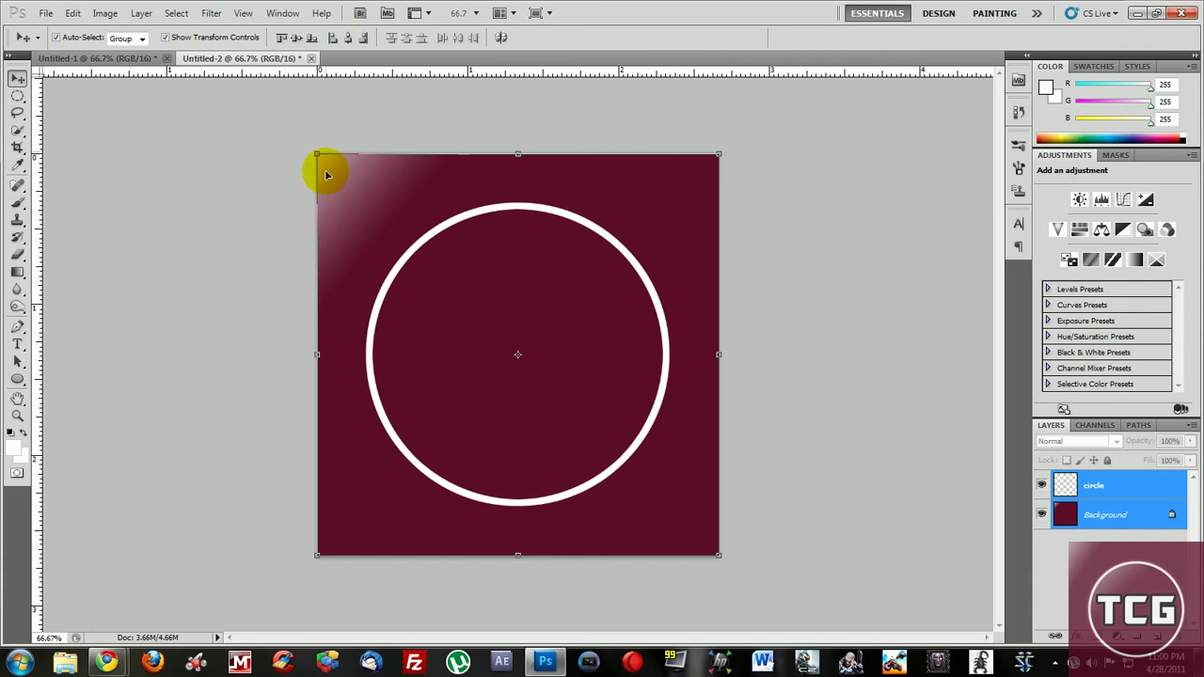
click(1123, 489)
Add a crimson Outer Glow to the circle layer through Blending Options.
right_click(1123, 488)
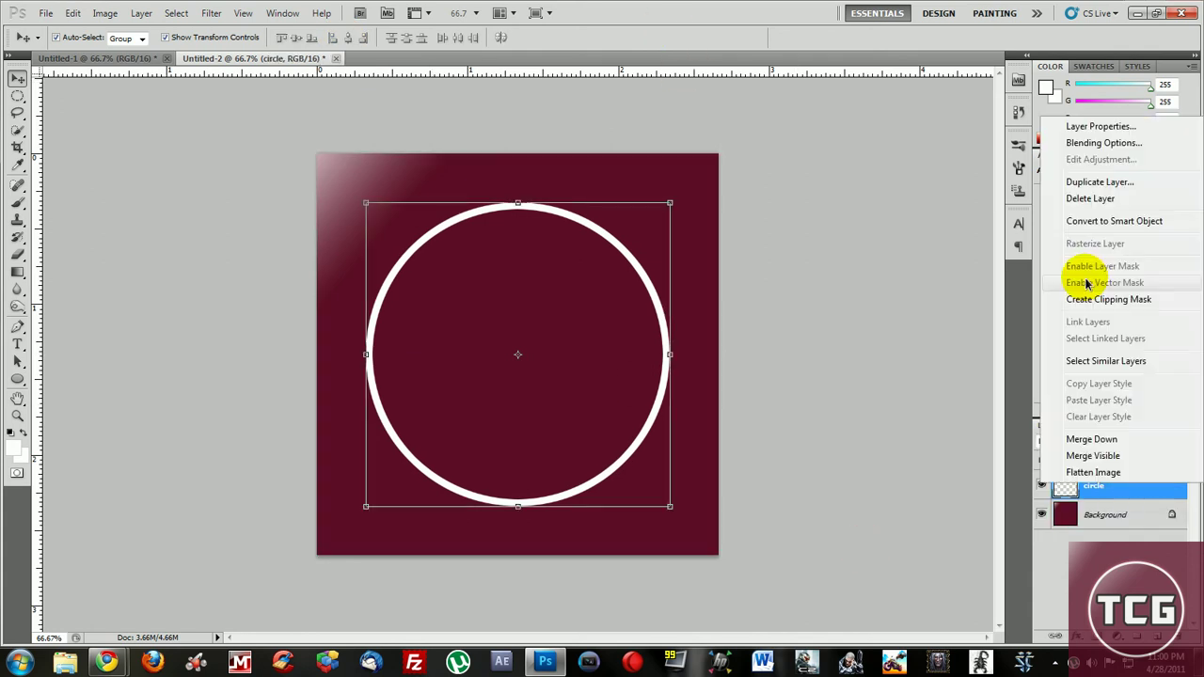
click(1077, 141)
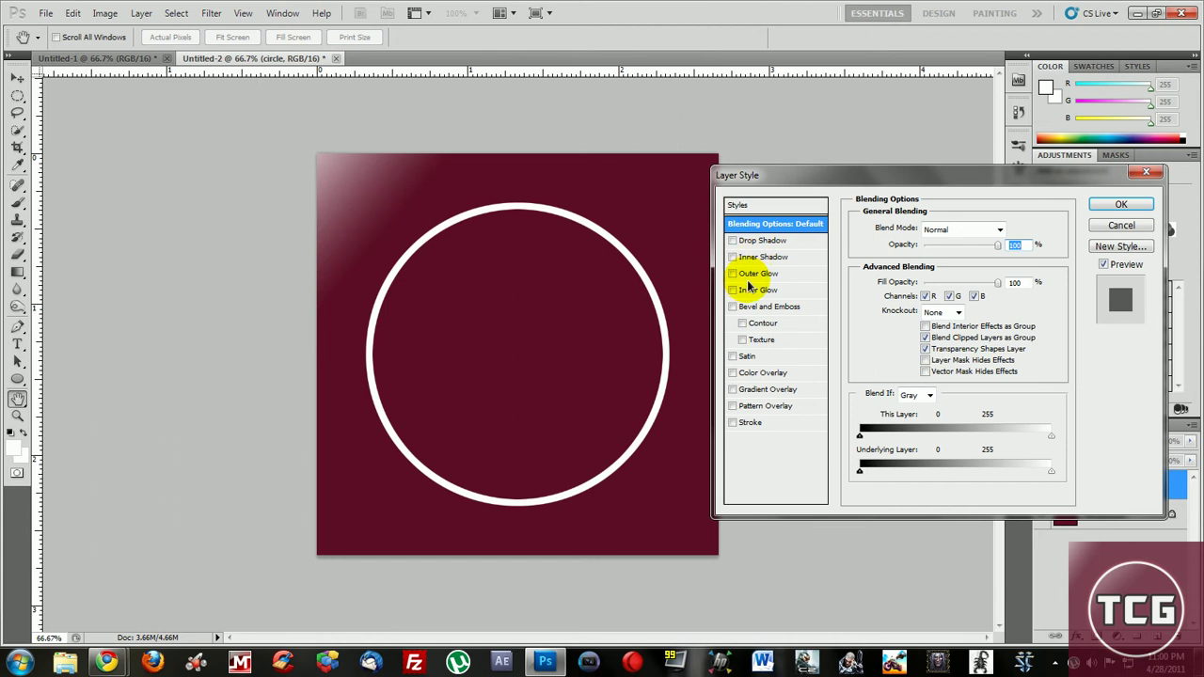
click(753, 274)
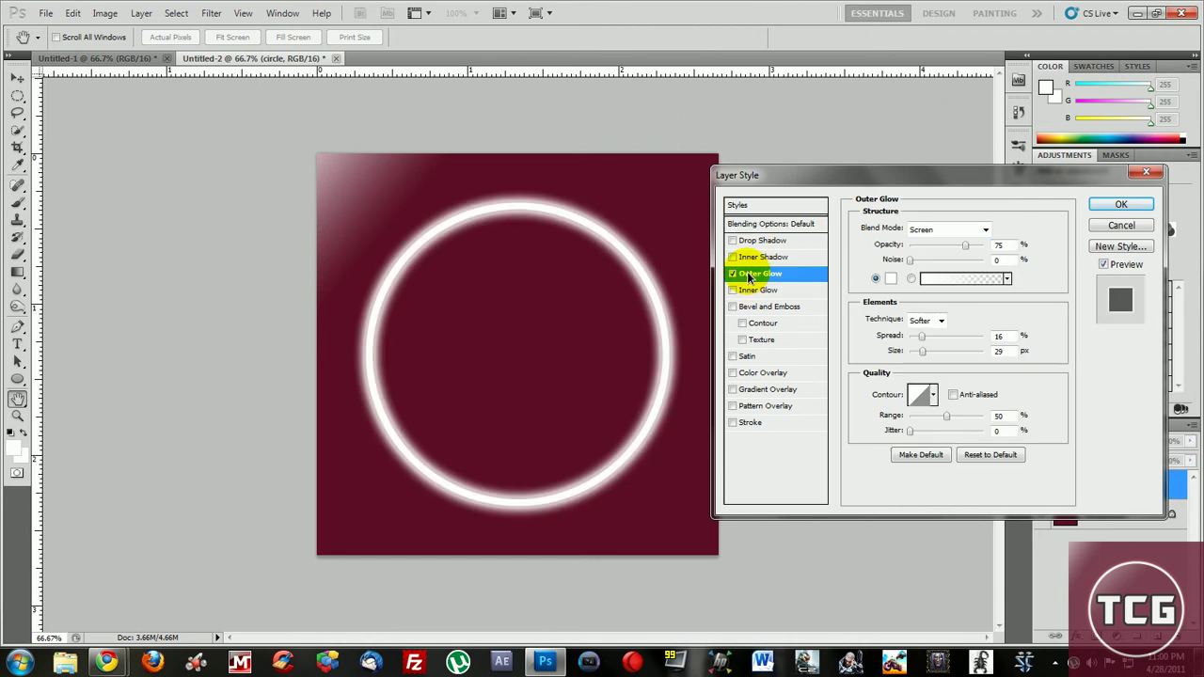
click(890, 279)
click(537, 250)
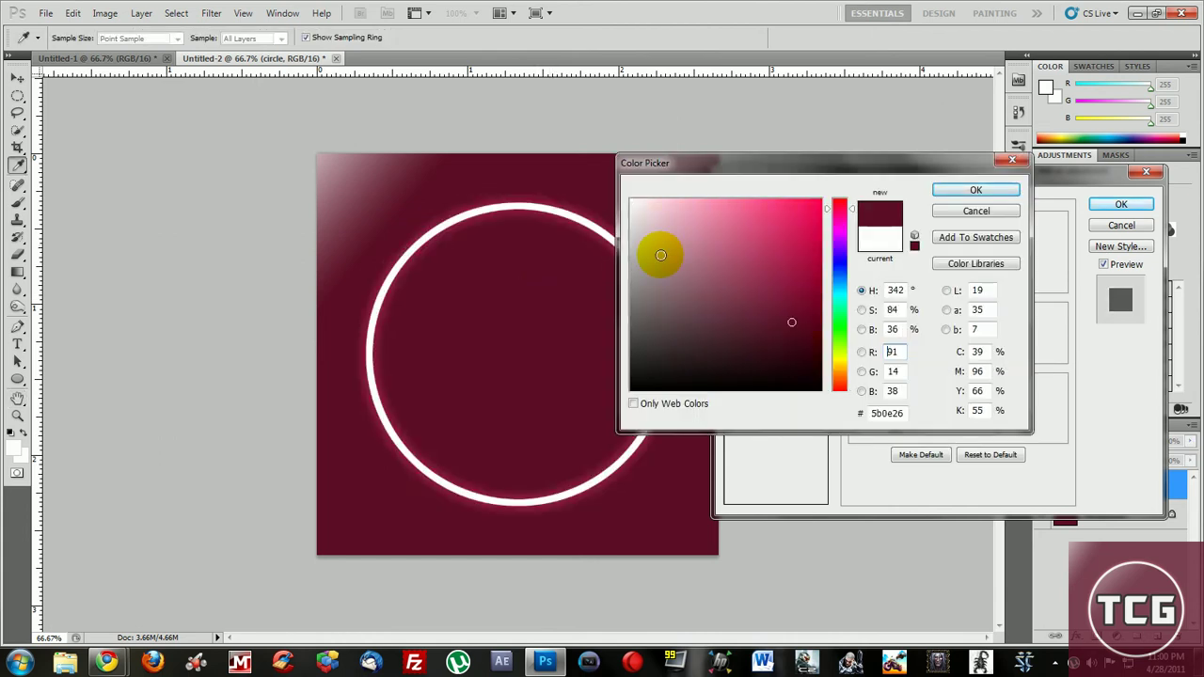
click(807, 254)
click(976, 191)
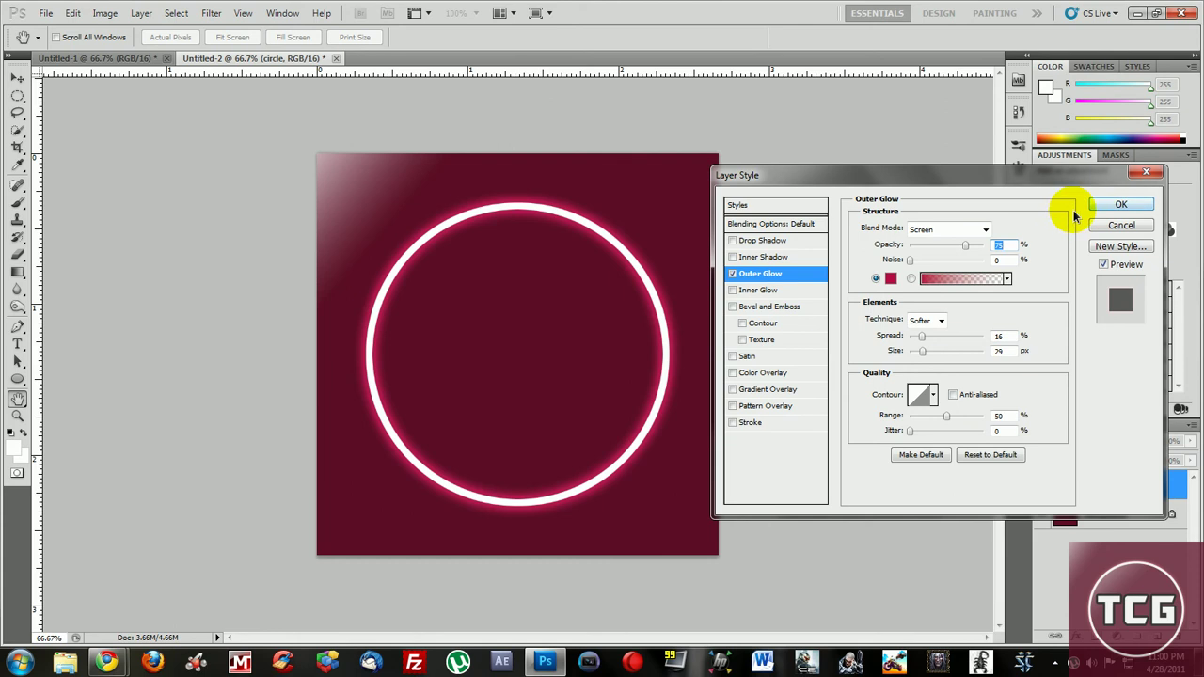
click(1124, 204)
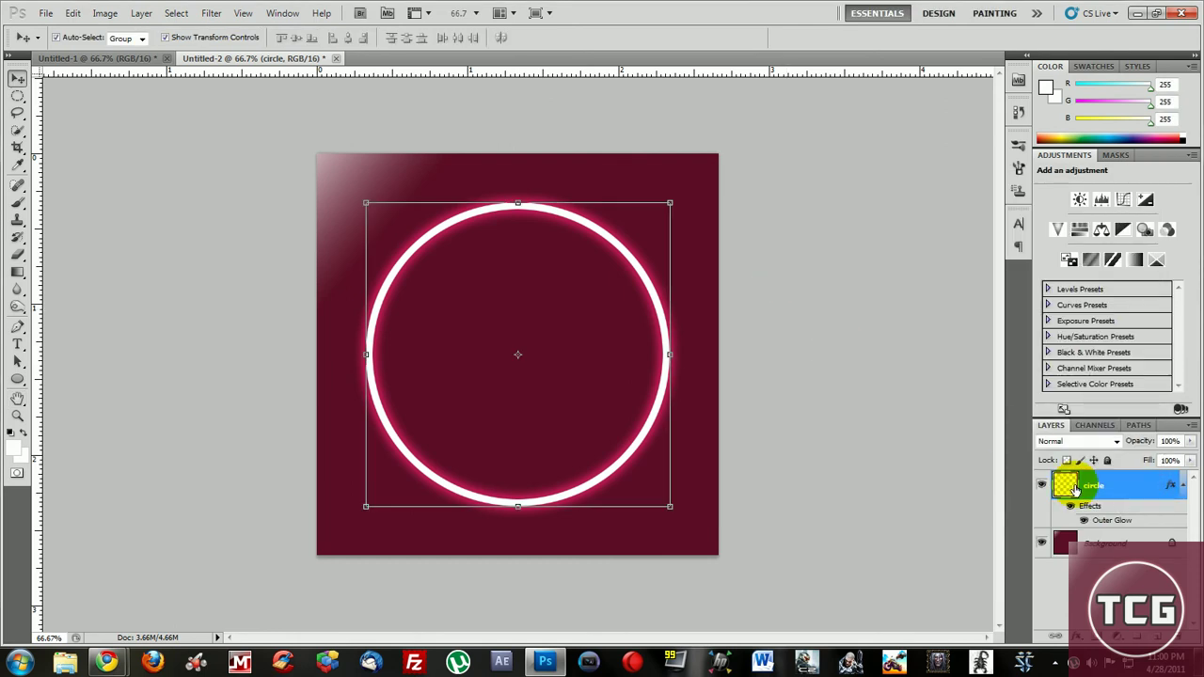
Reopen the circle layer's blending options and close them without changes.
right_click(1071, 486)
click(1025, 268)
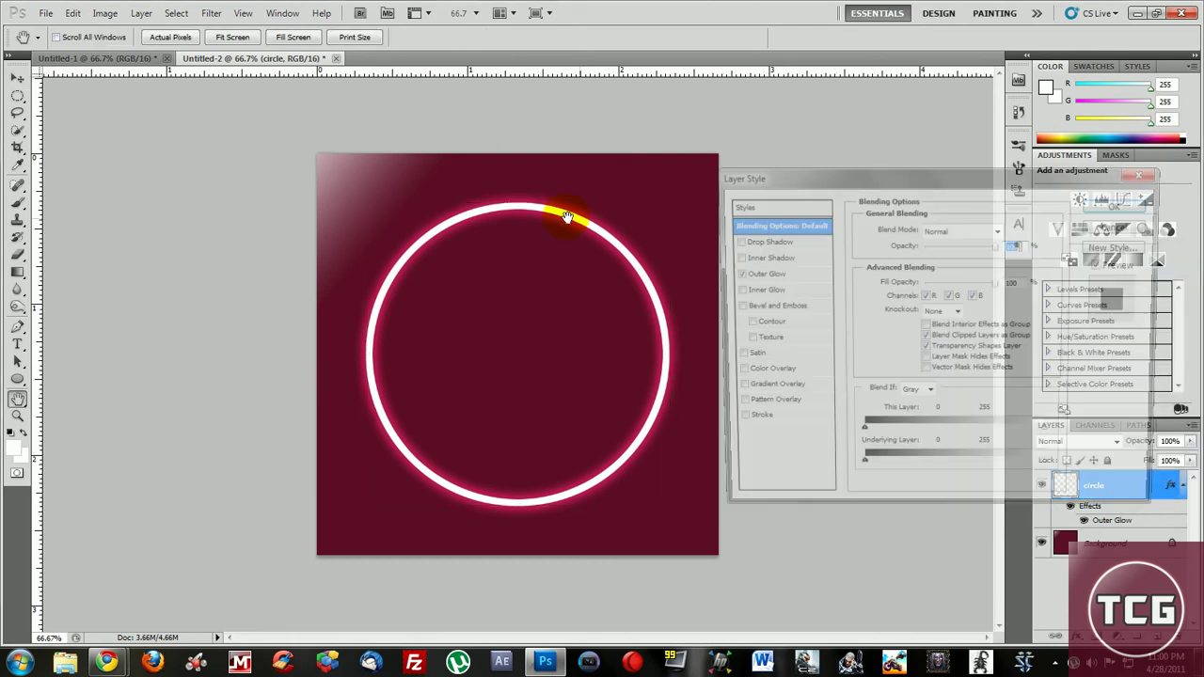
click(1120, 226)
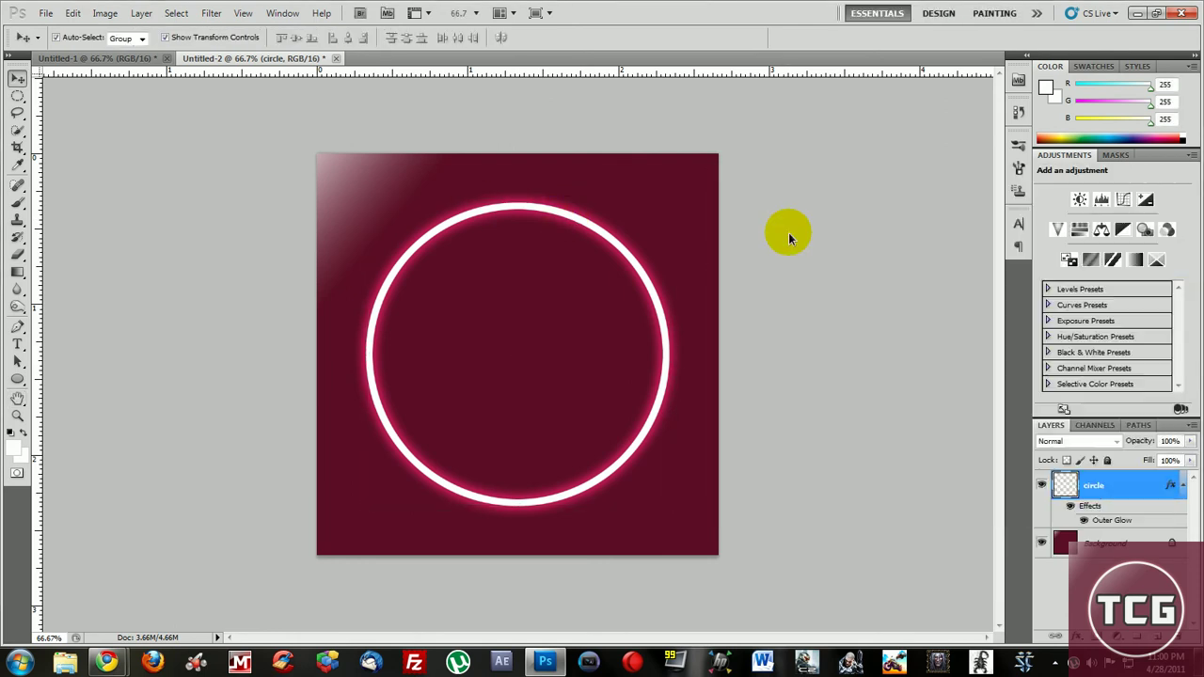
right_click(1079, 491)
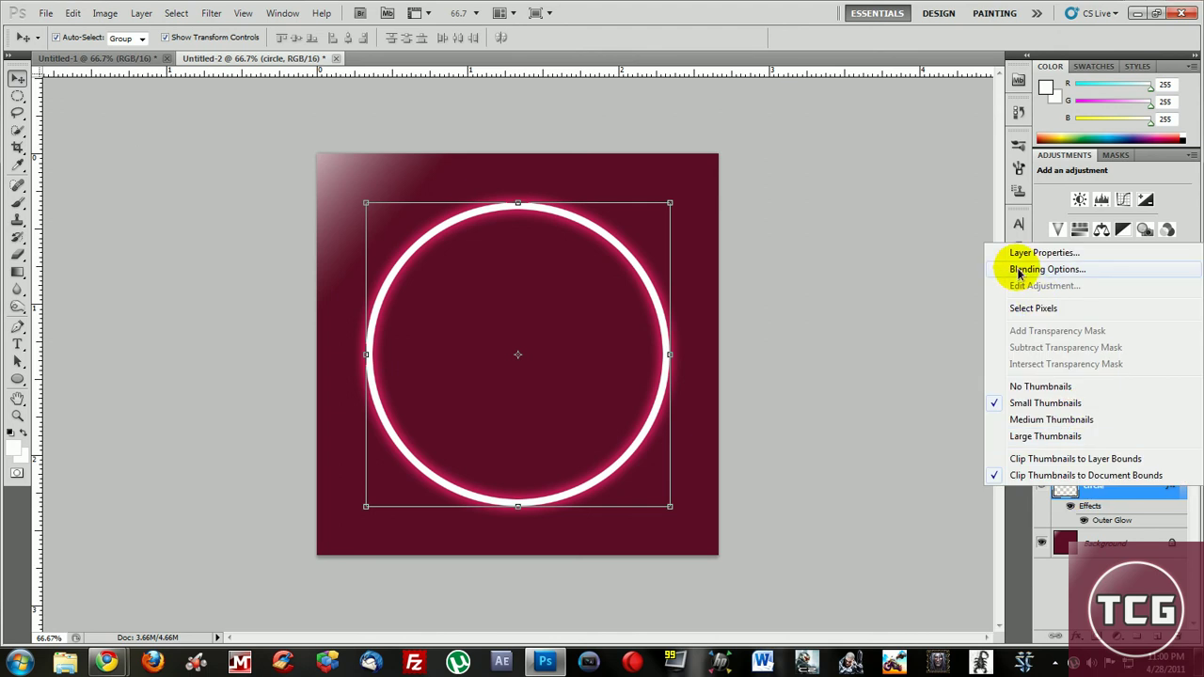
click(1063, 597)
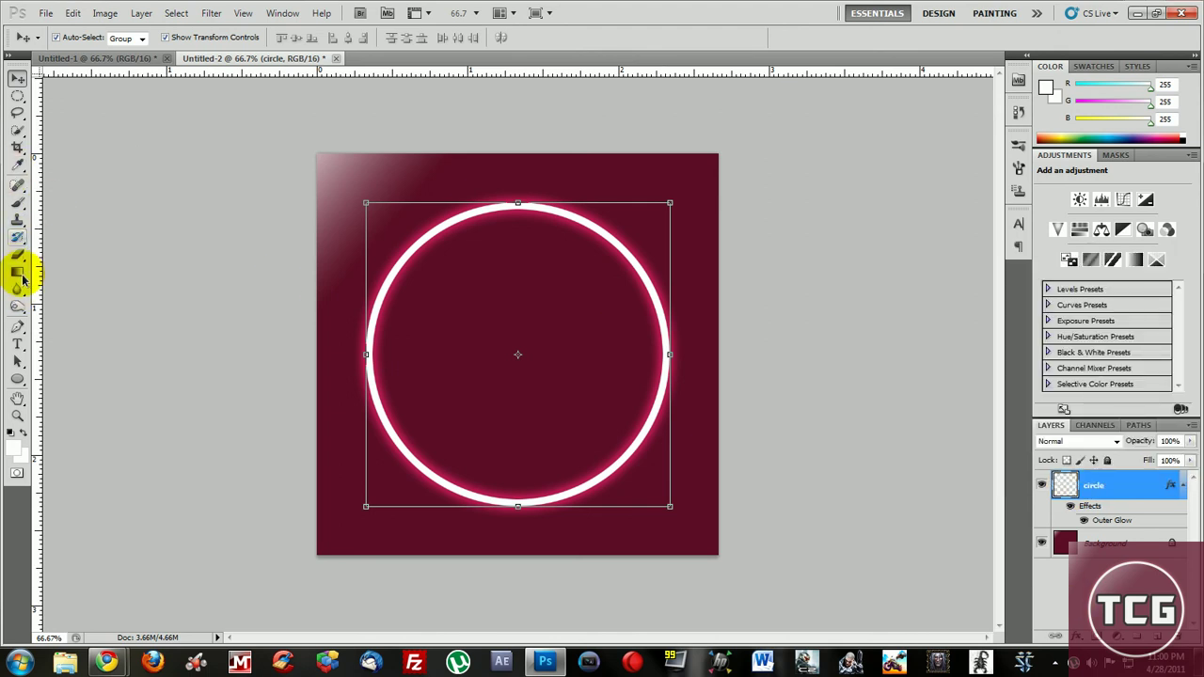
Type 'TCG' in a text box inside the ring and commit the text layer.
click(18, 343)
drag(395, 305, 696, 433)
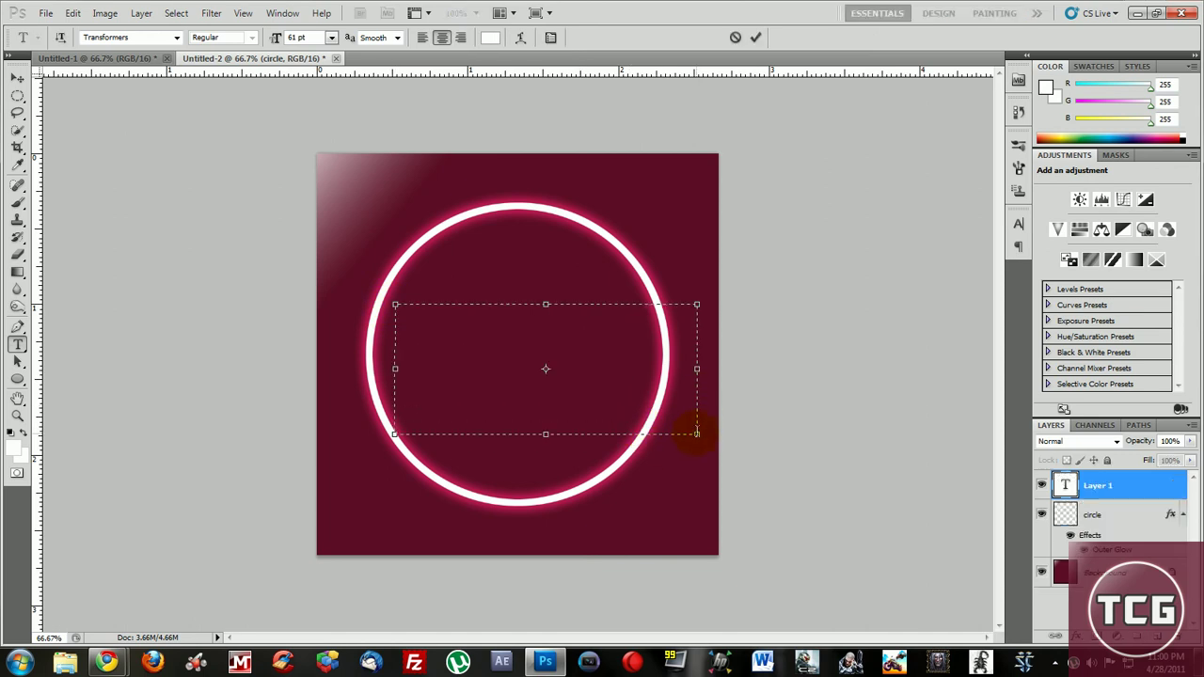
text(TCH)
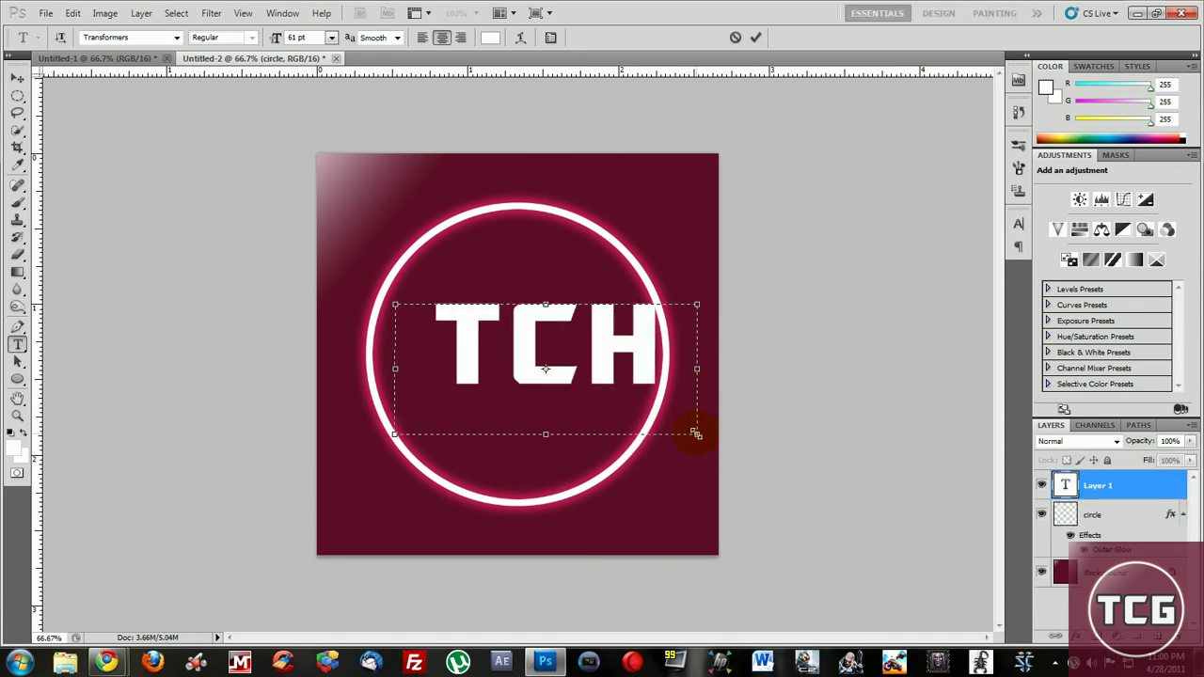
key(BackSpace)
text(G)
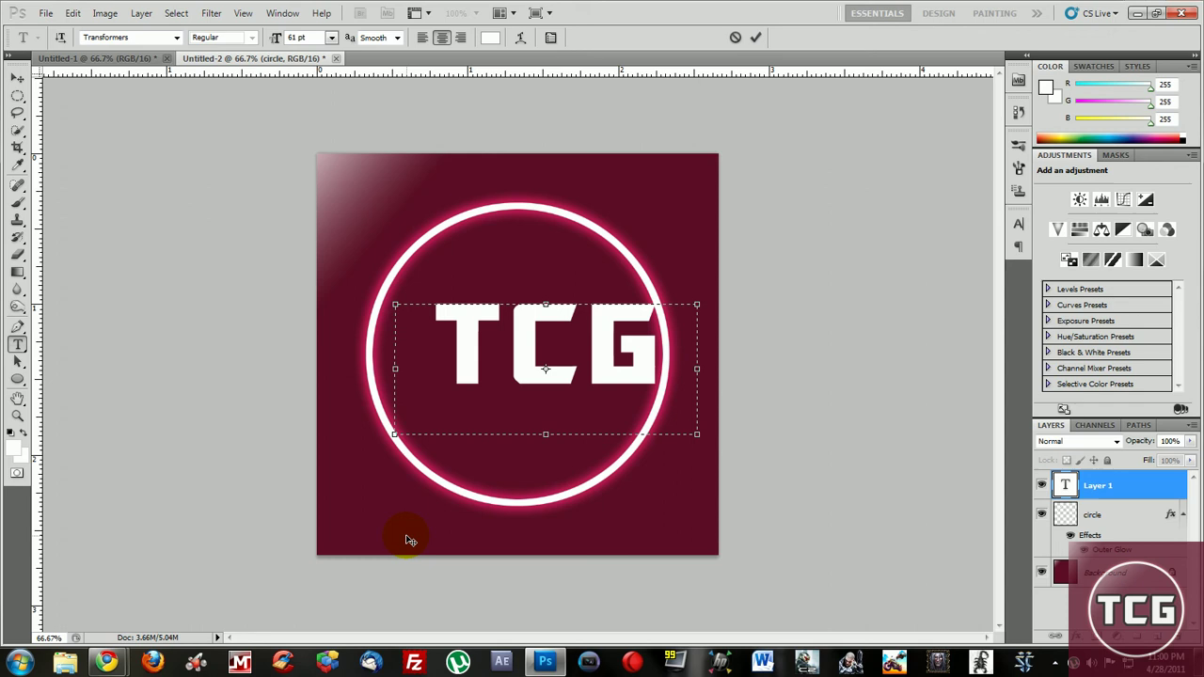
drag(470, 349, 651, 372)
click(618, 349)
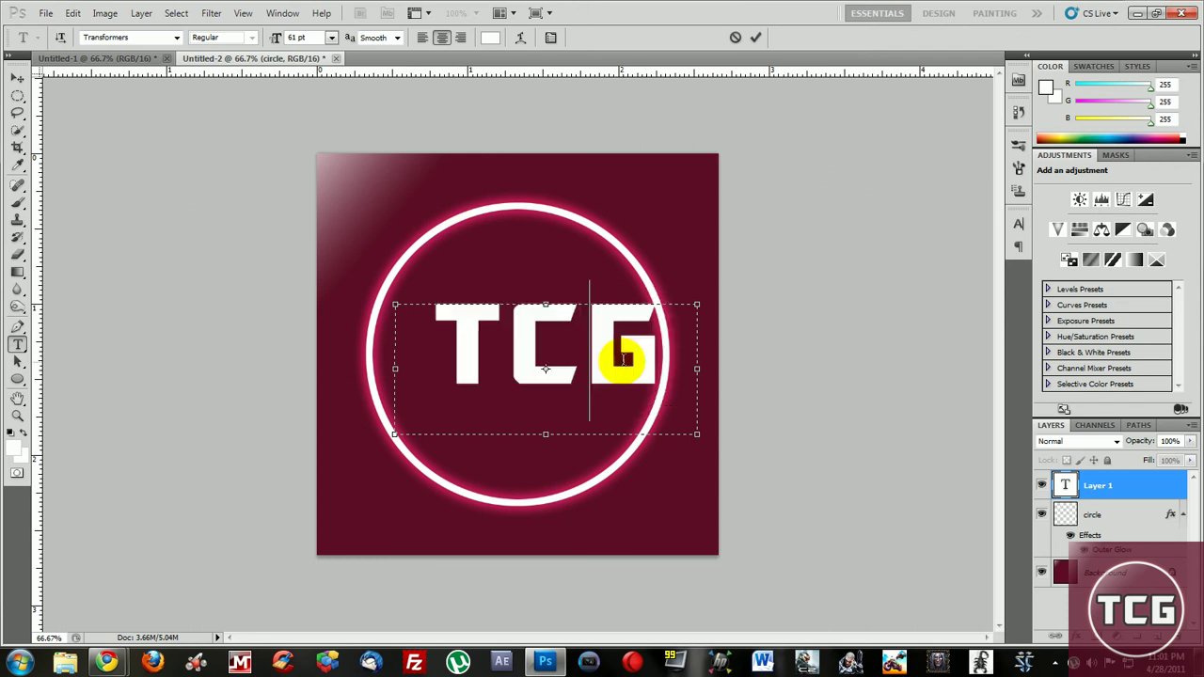
click(755, 38)
Drag TCG toward the circle's centre and align their horizontal centres.
click(17, 78)
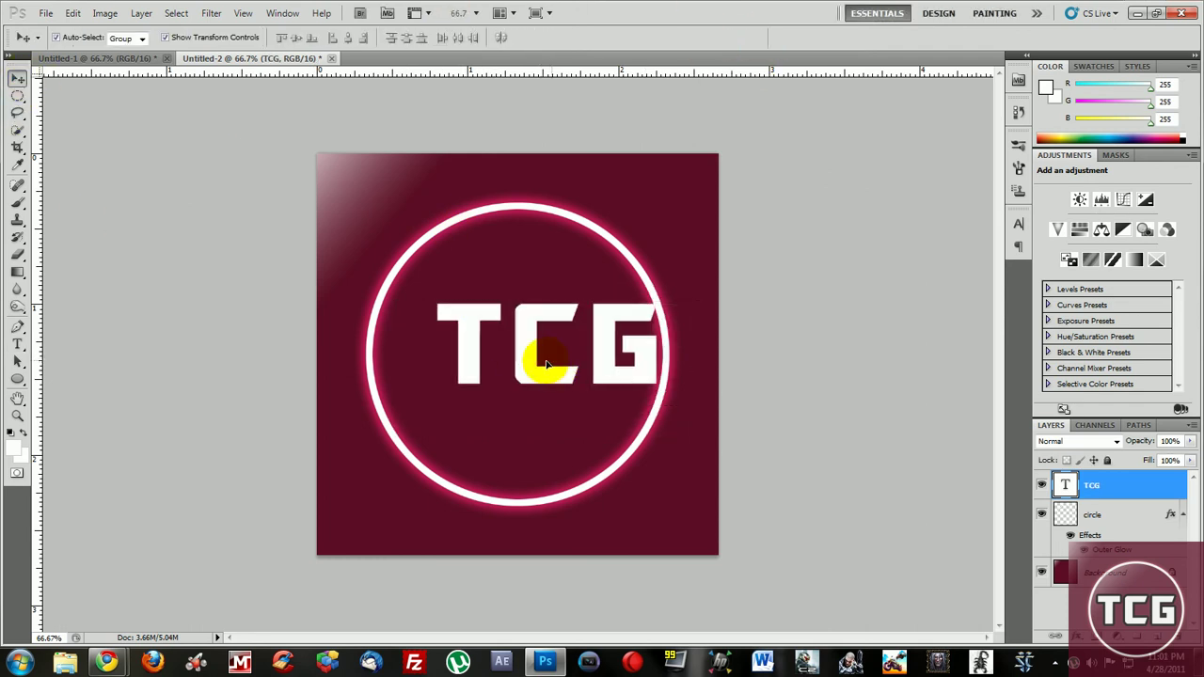
drag(559, 364, 529, 370)
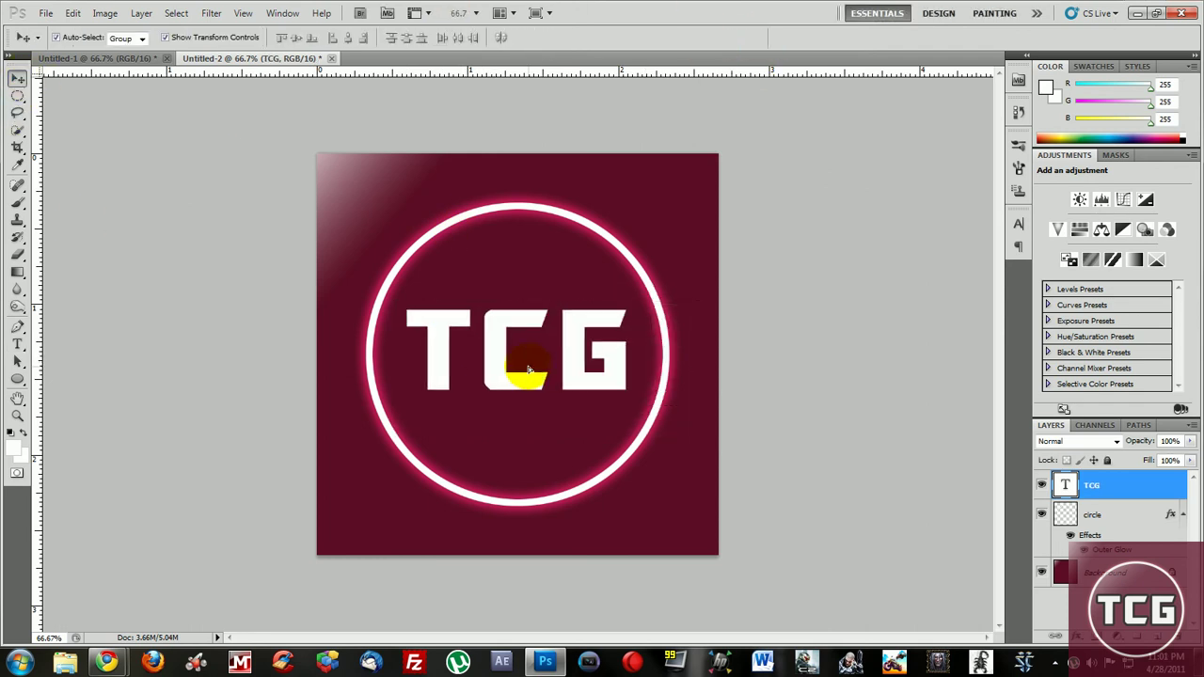
shift+click(1120, 517)
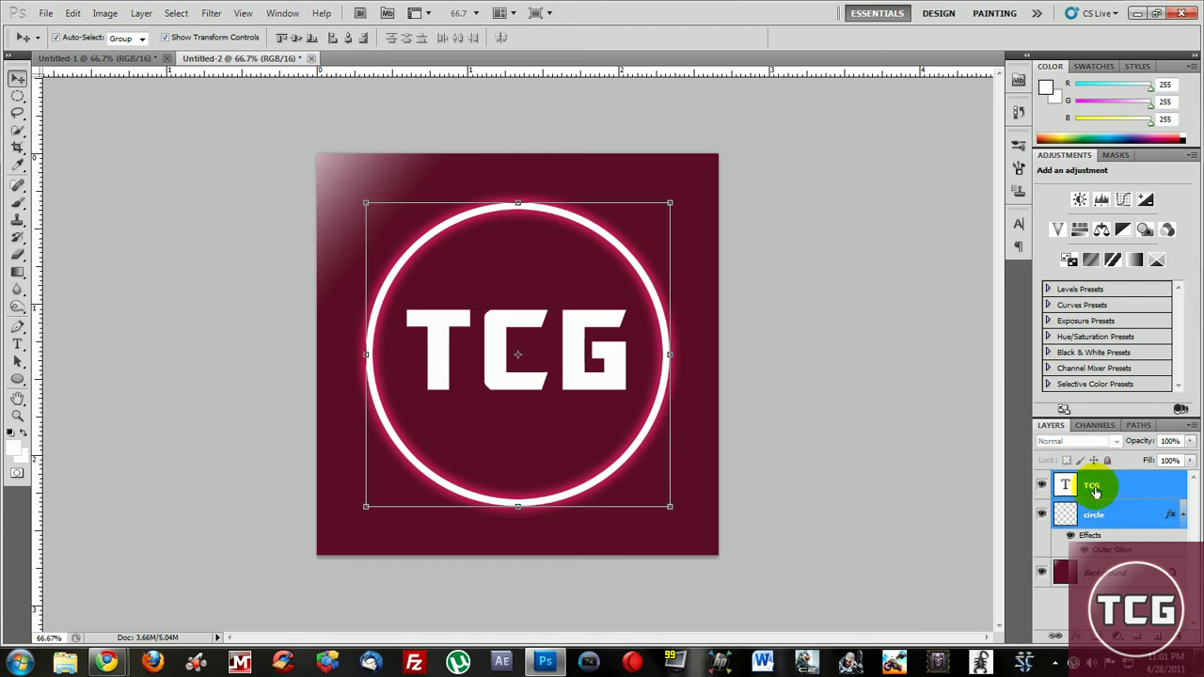
click(348, 39)
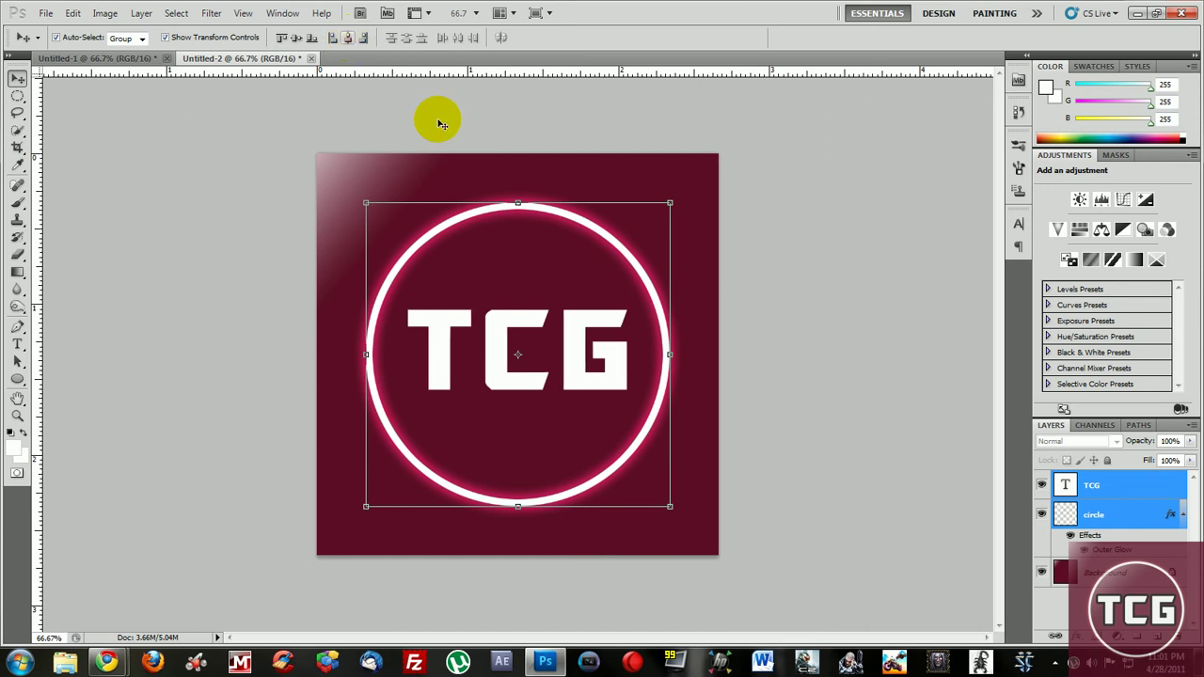
ctrl+click(1121, 506)
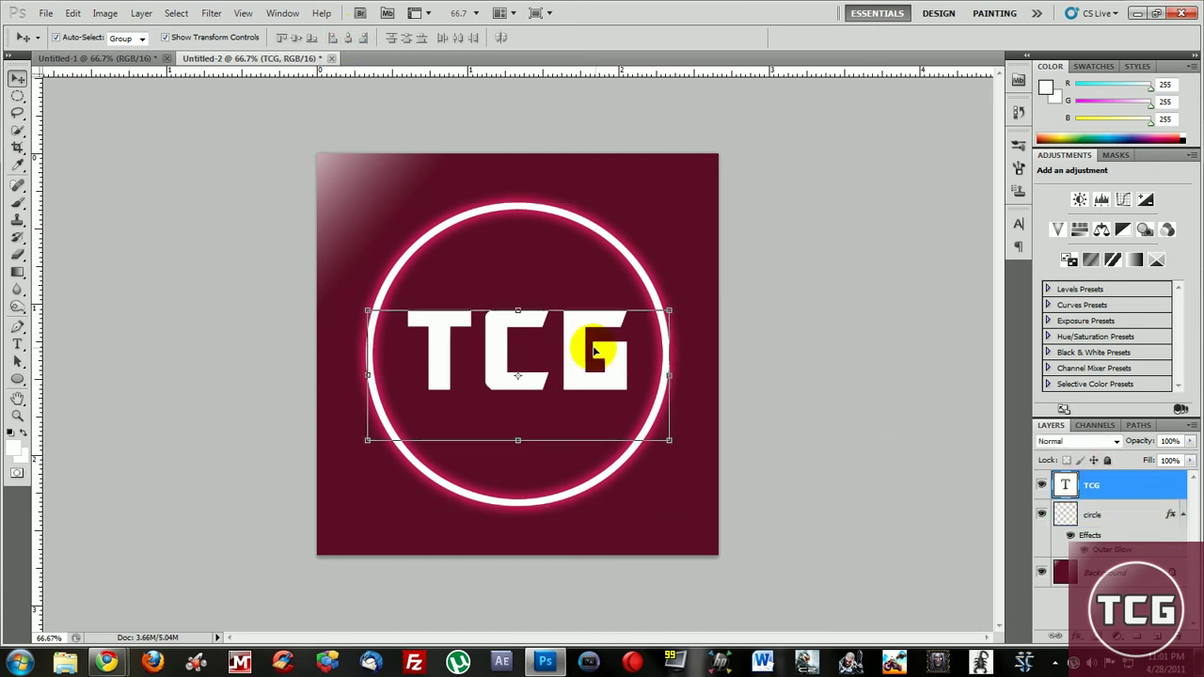
Reselect TCG and circle, centre TCG vertically on the ring, then deselect.
click(868, 369)
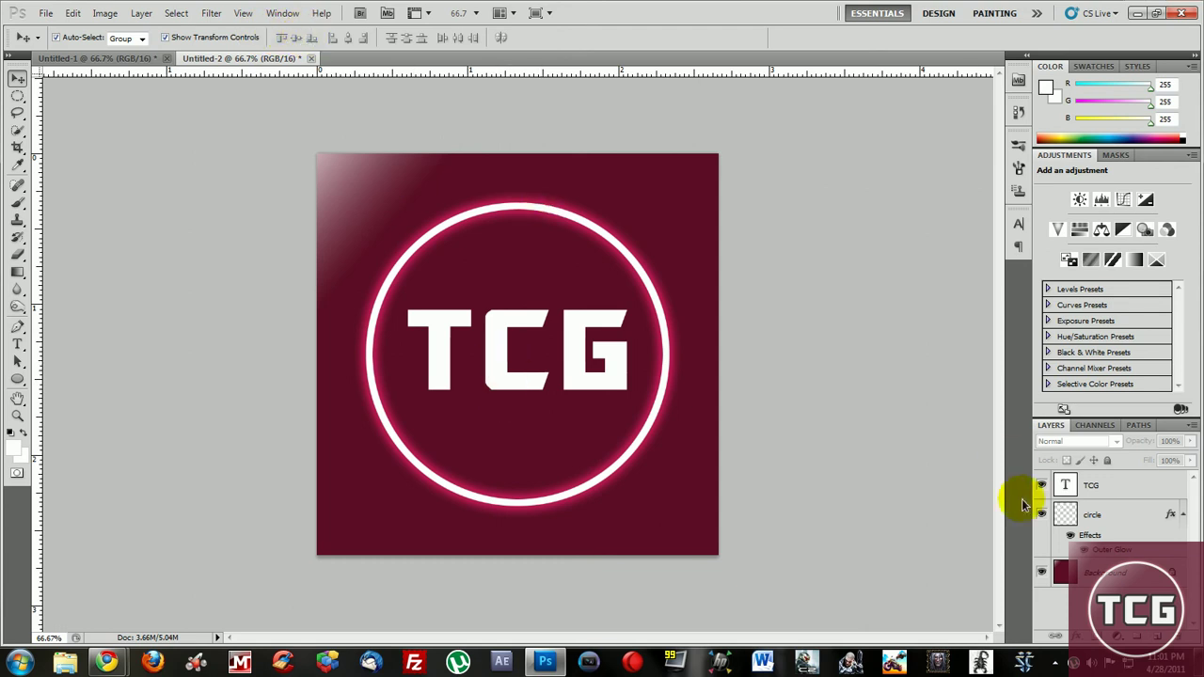
click(1111, 517)
shift+click(1096, 485)
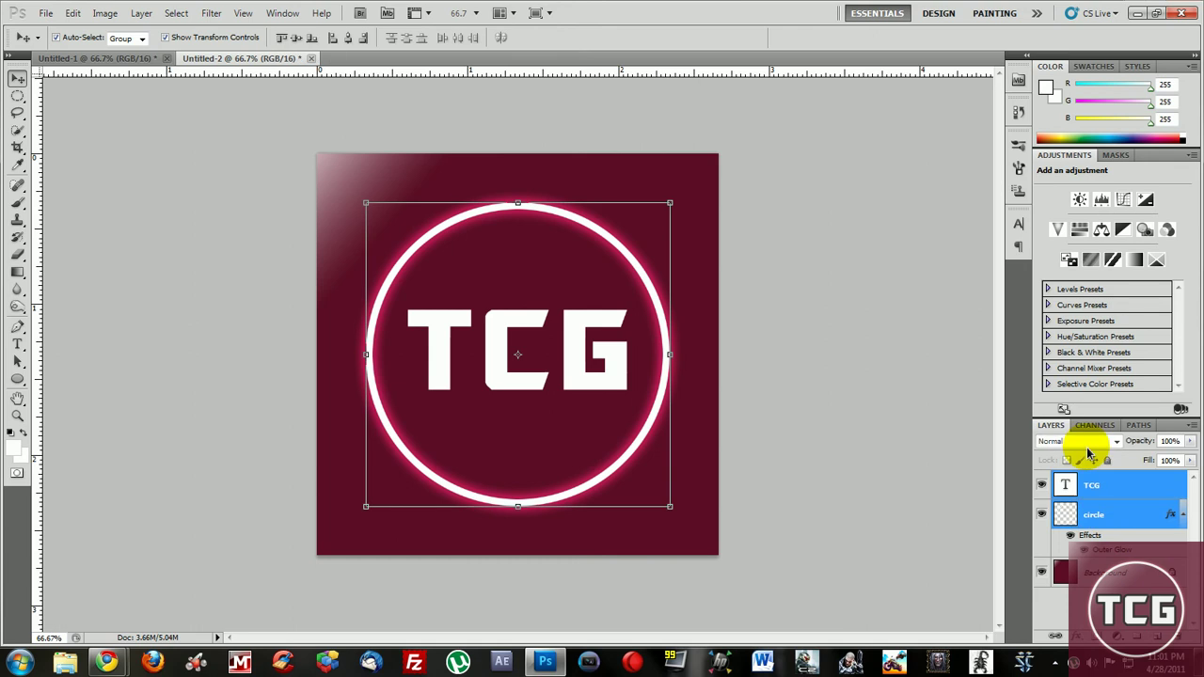
click(299, 40)
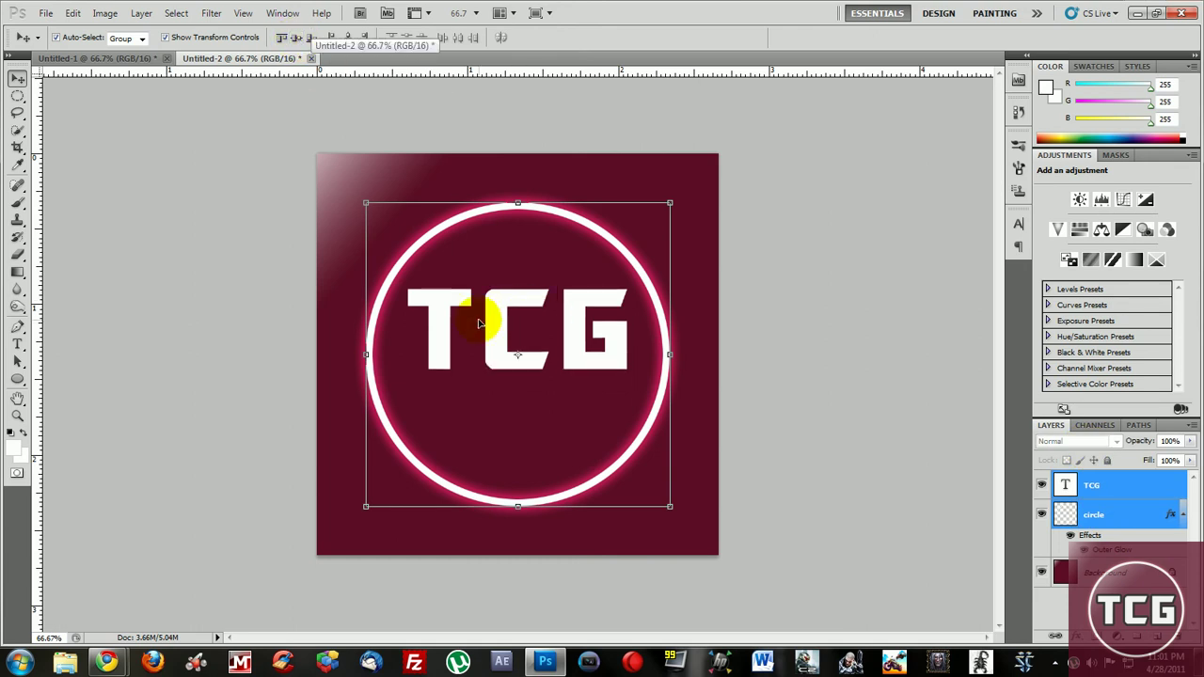
key(ctrl+z)
click(855, 384)
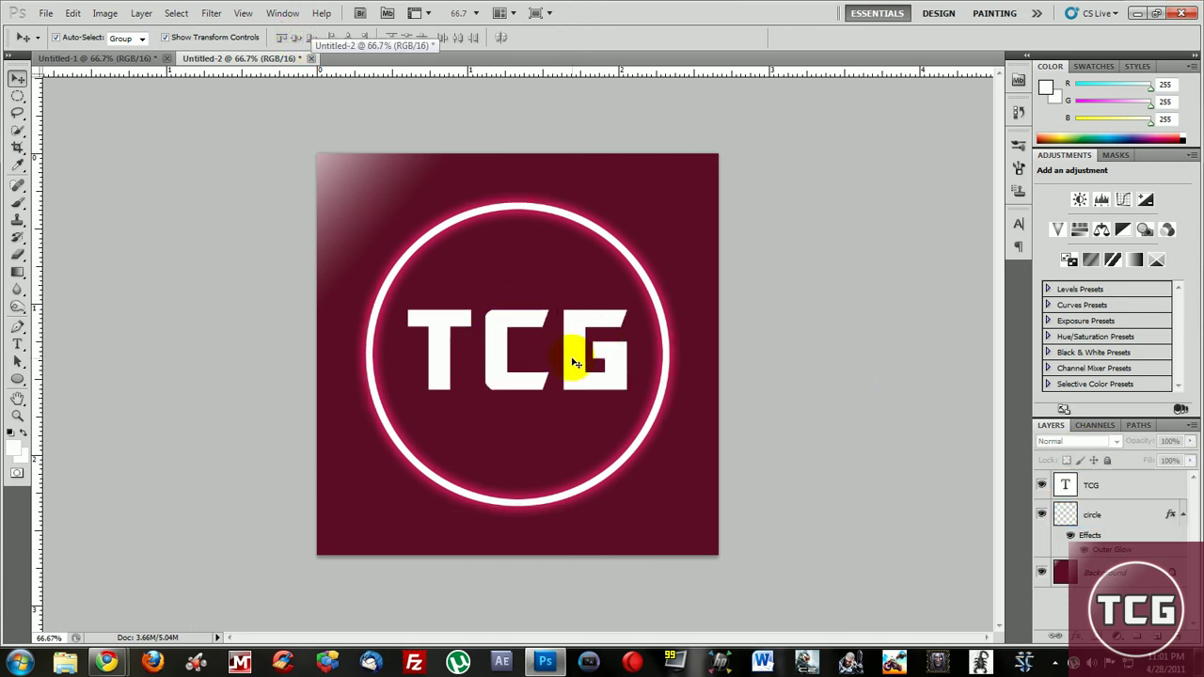
Give the TCG layer an Outer Glow using the circle's pink glow sampled as its colour.
click(1137, 484)
right_click(1137, 484)
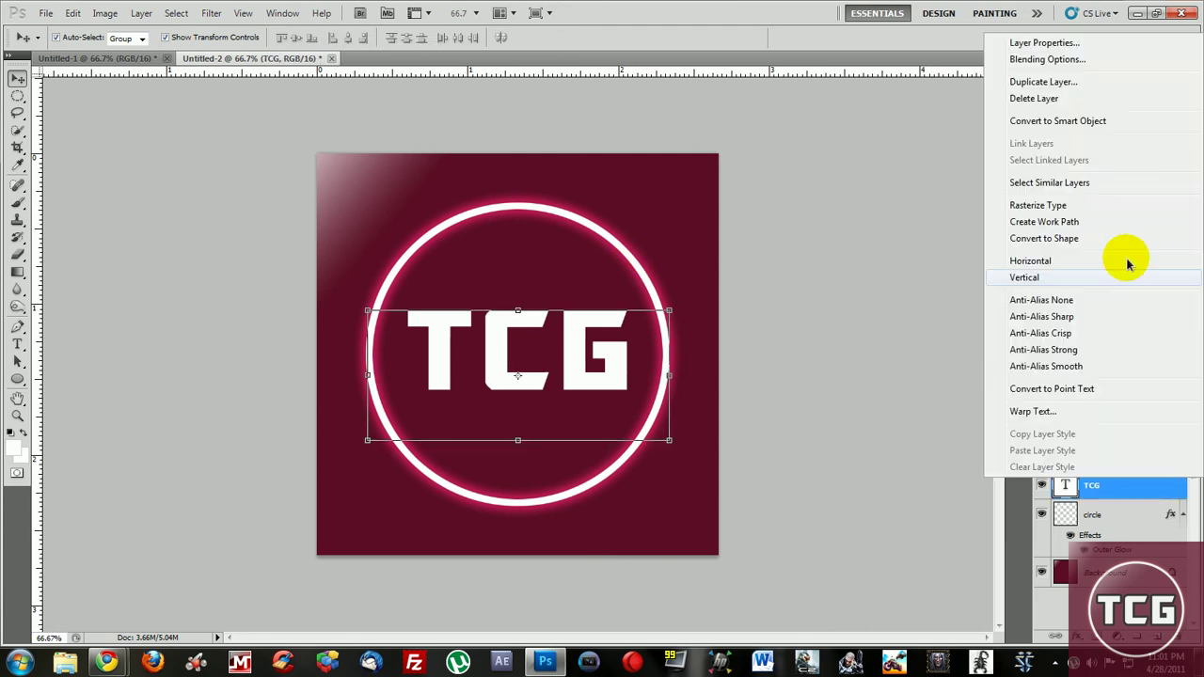
click(1025, 54)
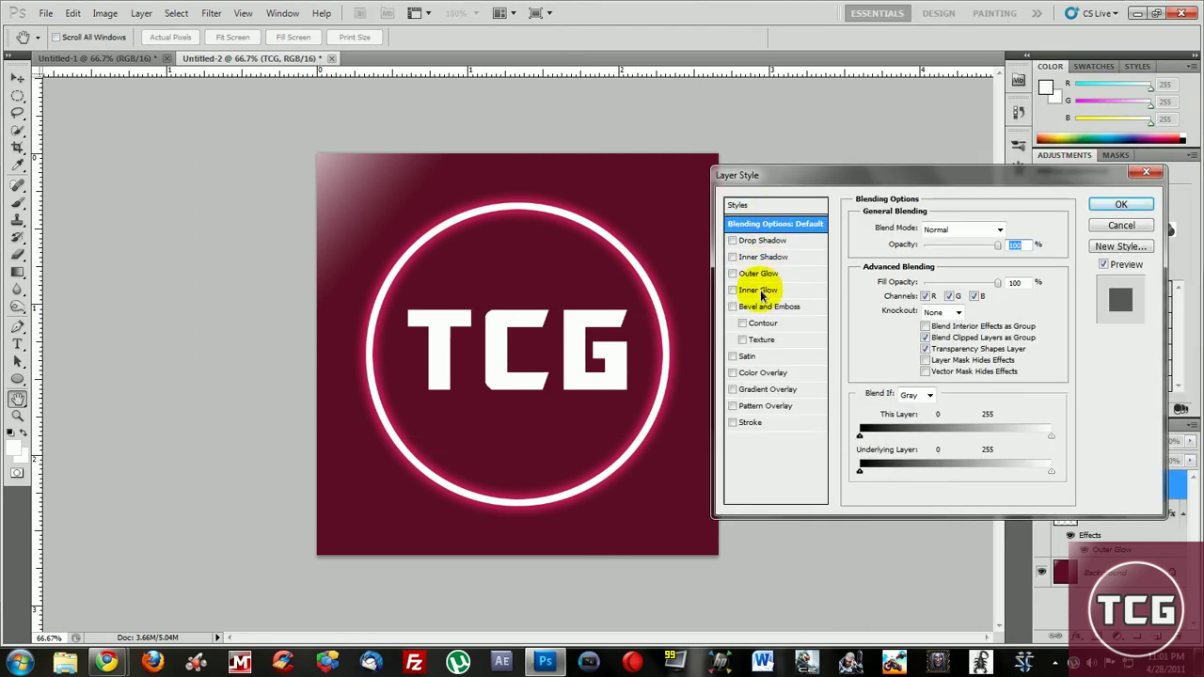
click(758, 273)
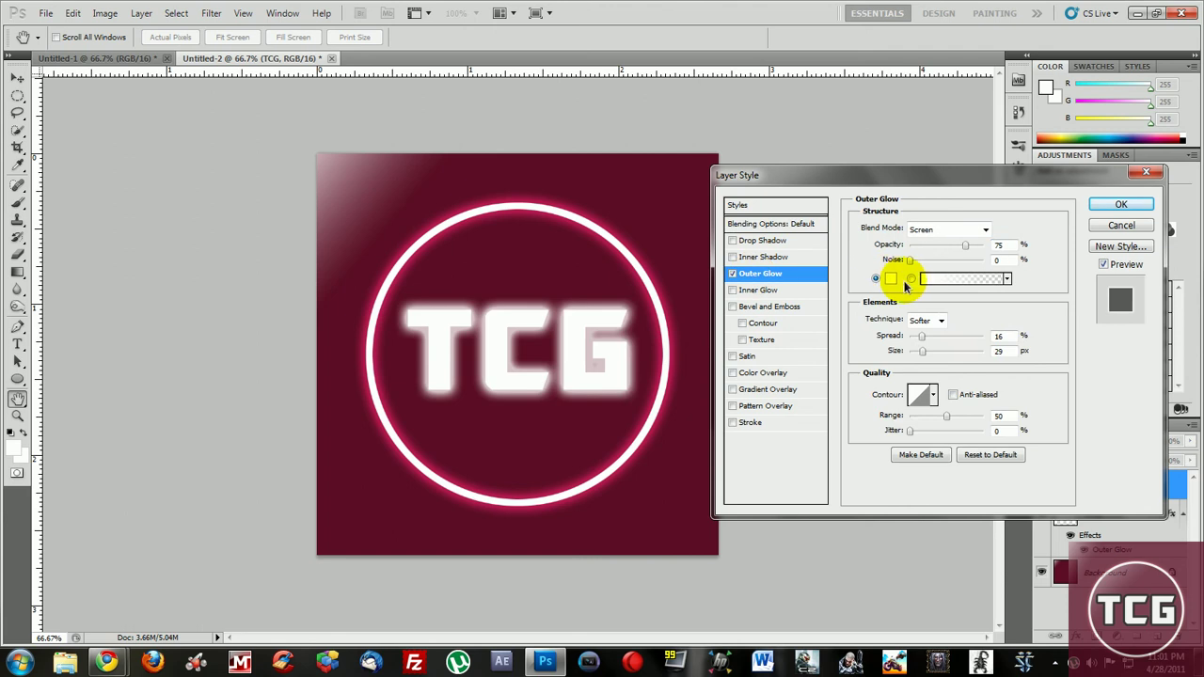
click(891, 279)
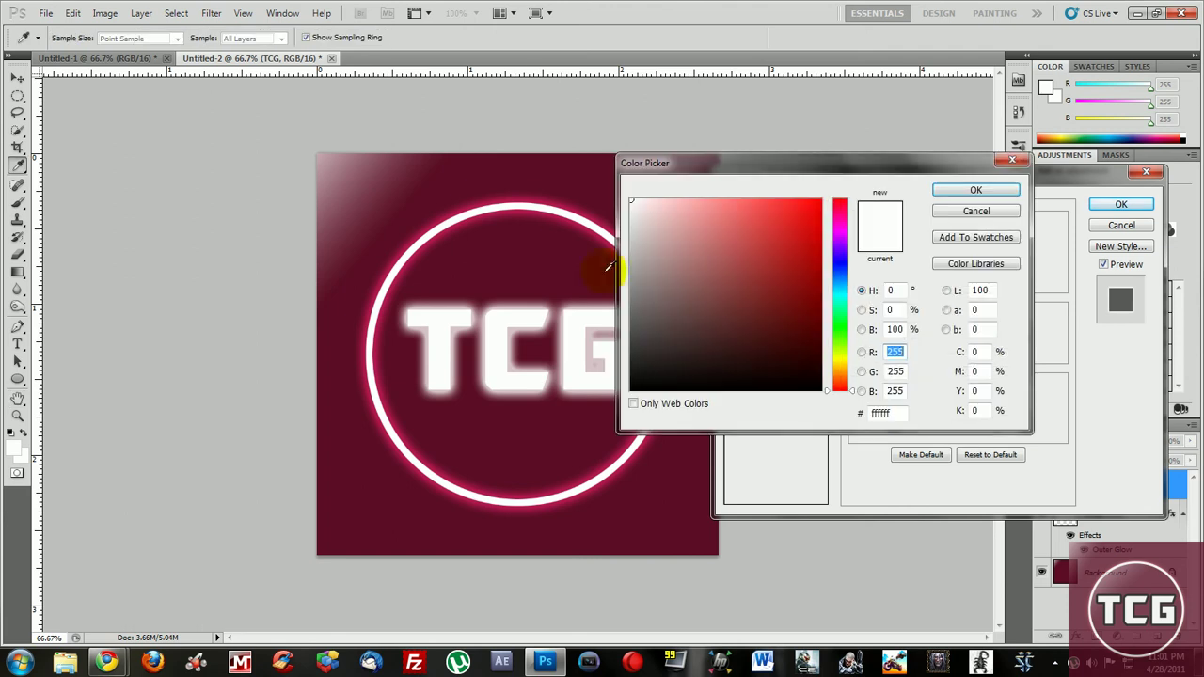
click(536, 196)
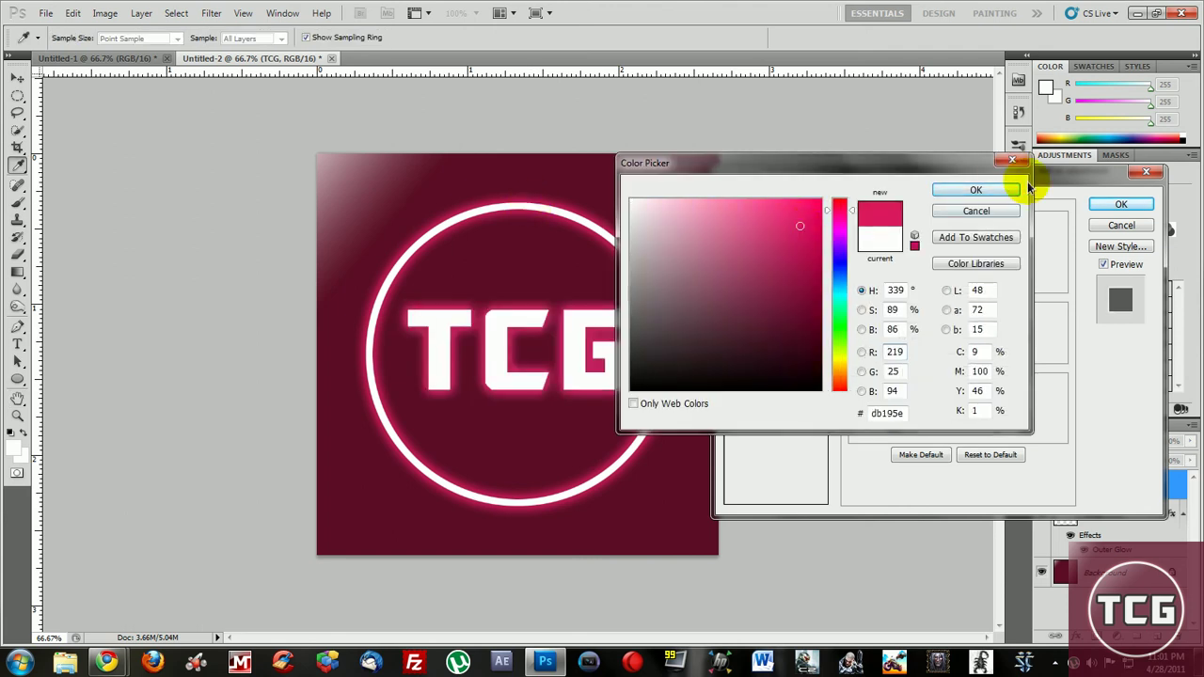
click(978, 190)
click(1122, 204)
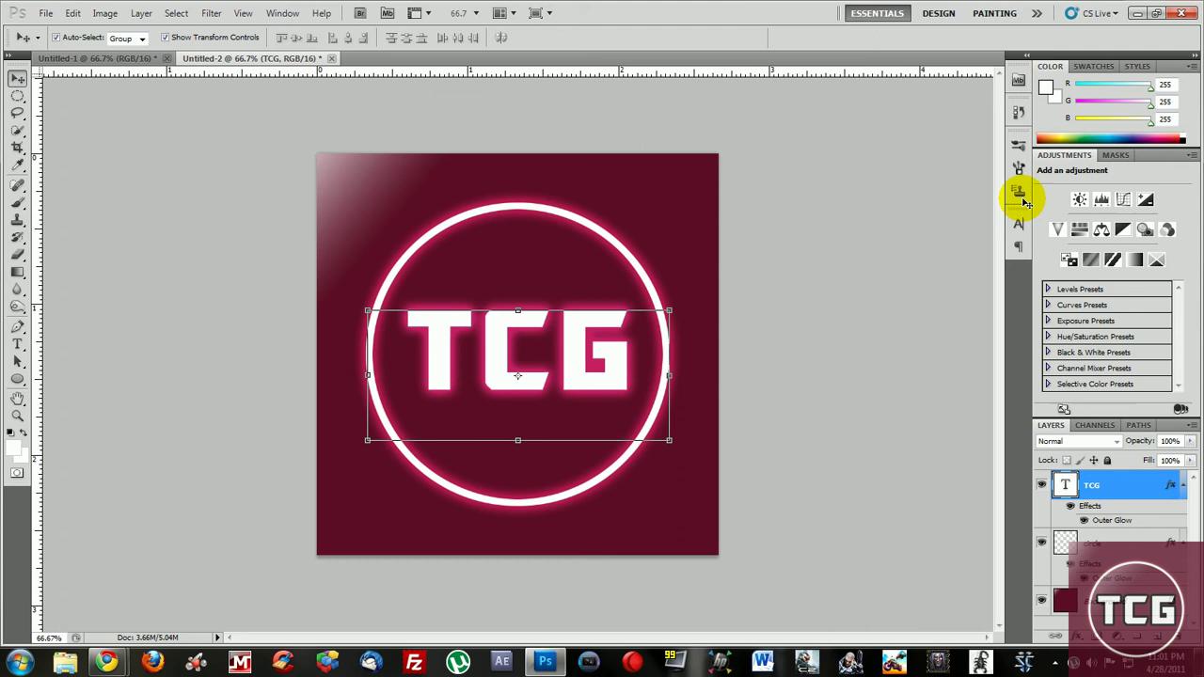
click(864, 343)
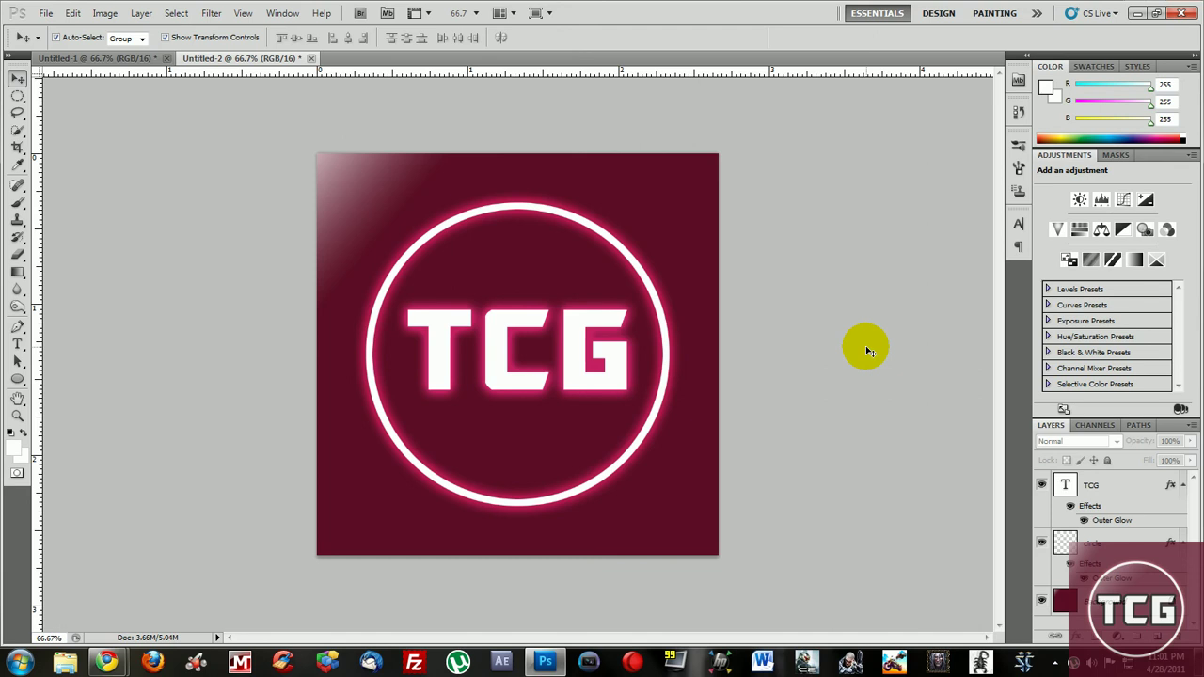
click(41, 17)
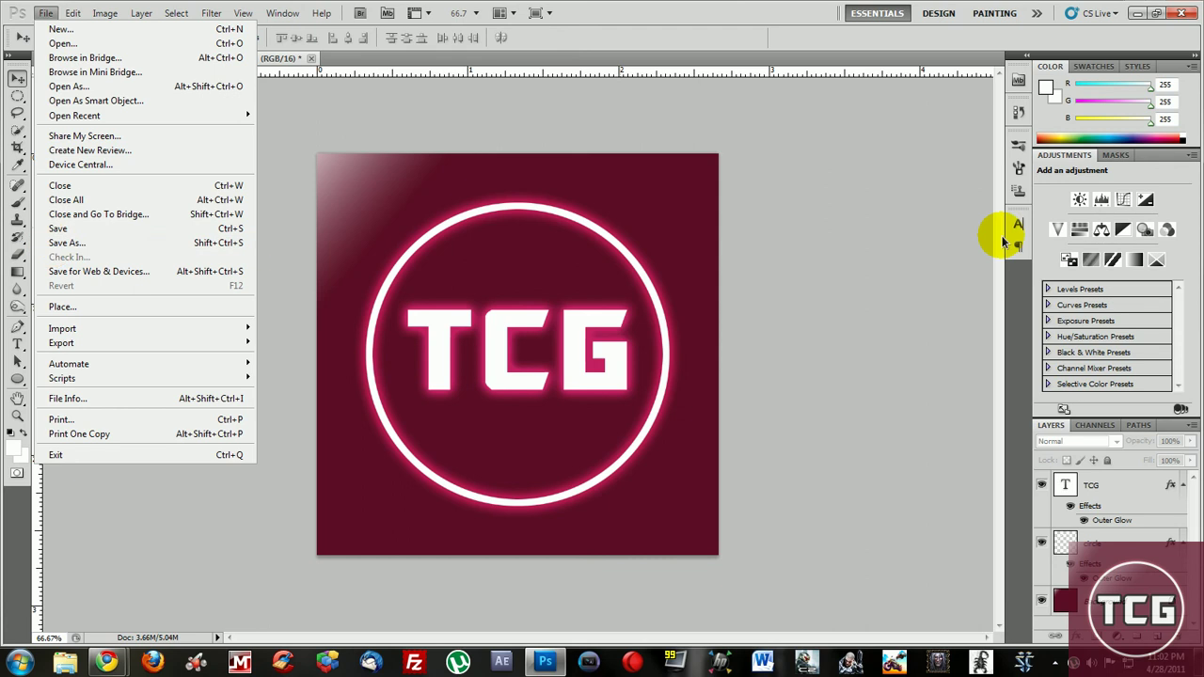
click(897, 205)
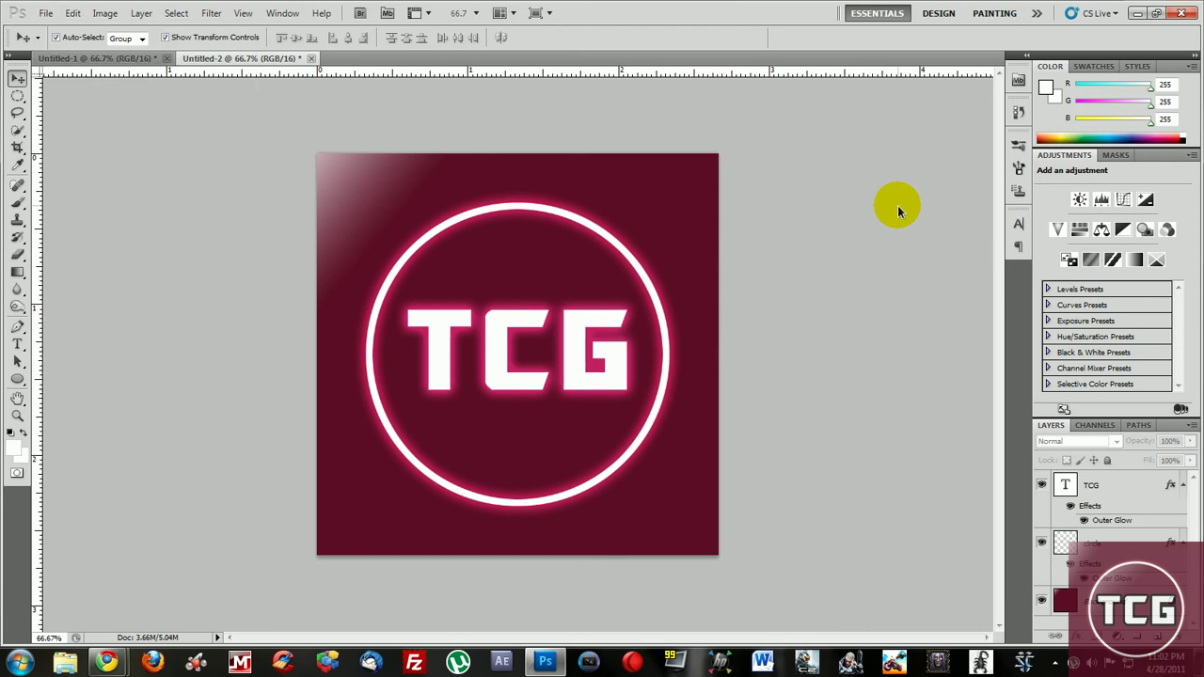